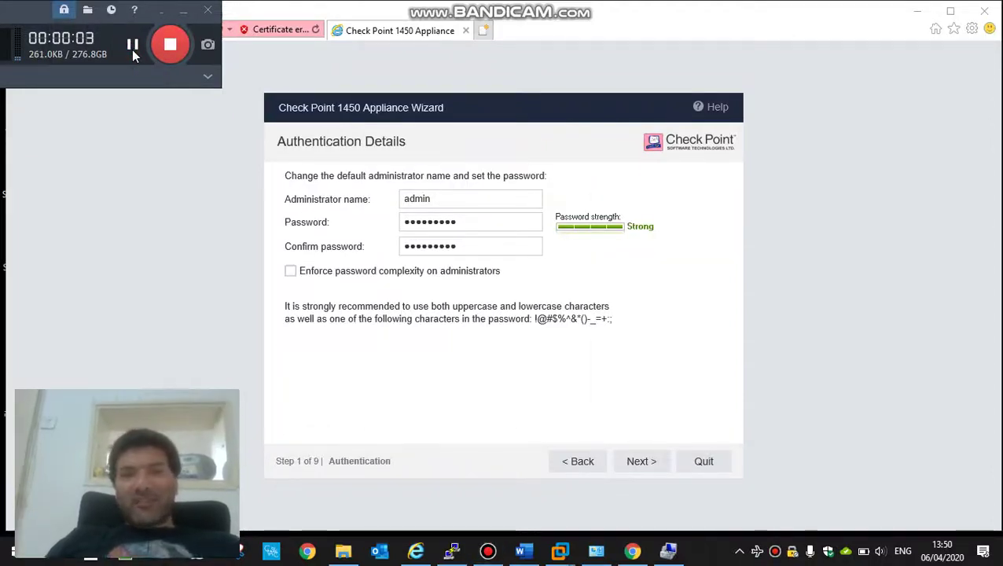
Keep the admin credentials and set the manual clock to 1:49 PM on April 06, 2020
click(644, 465)
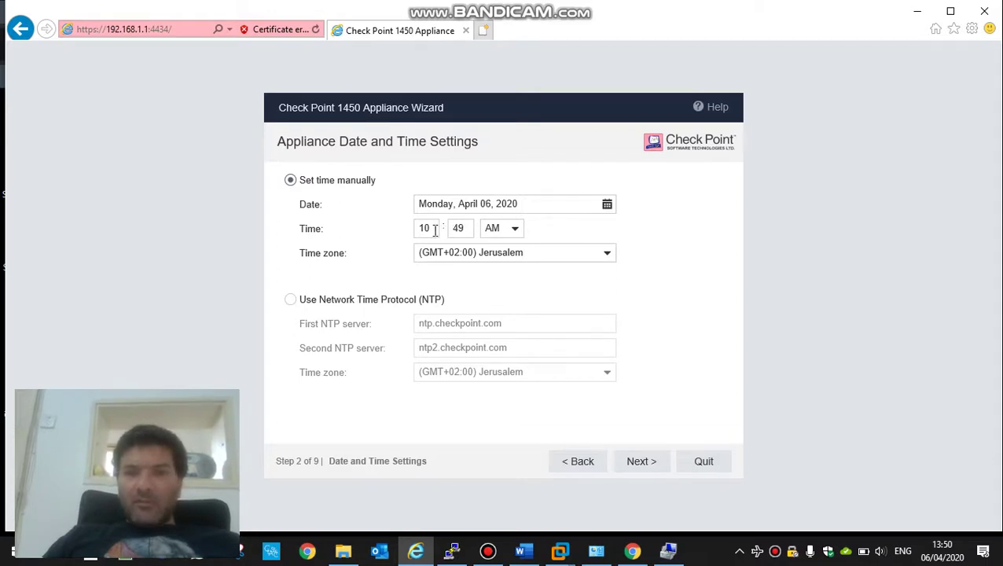
click(492, 233)
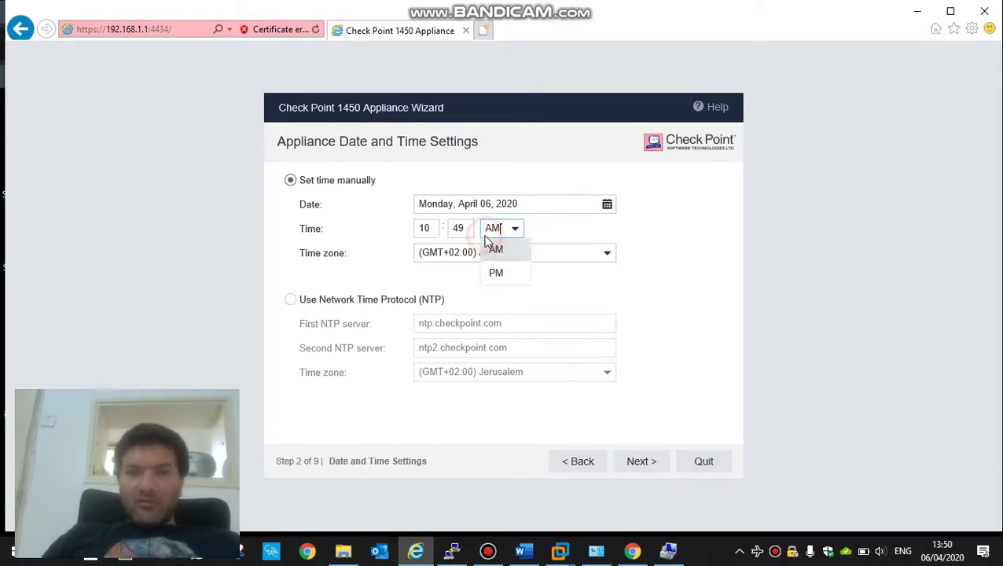
click(492, 271)
click(427, 231)
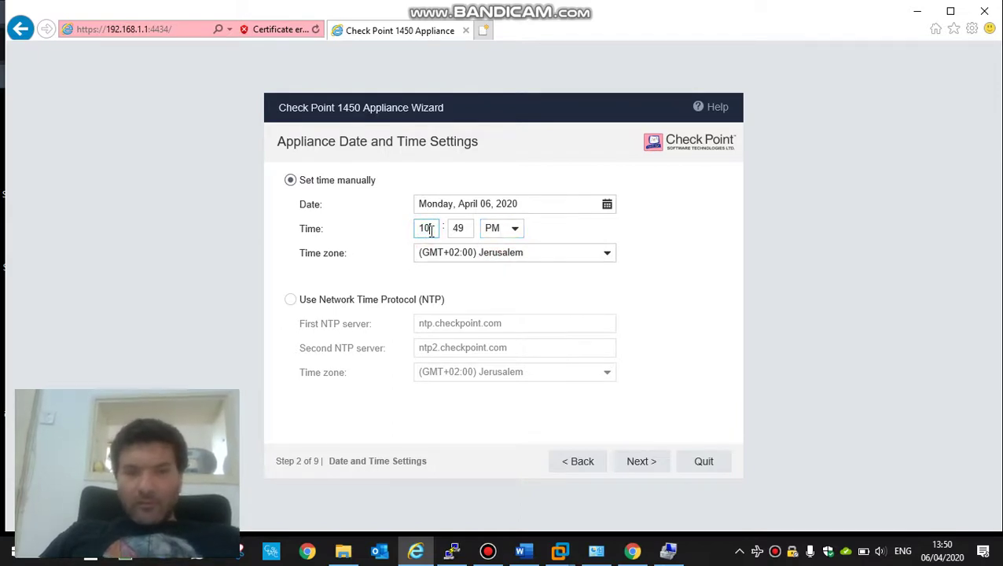
key(BackSpace)
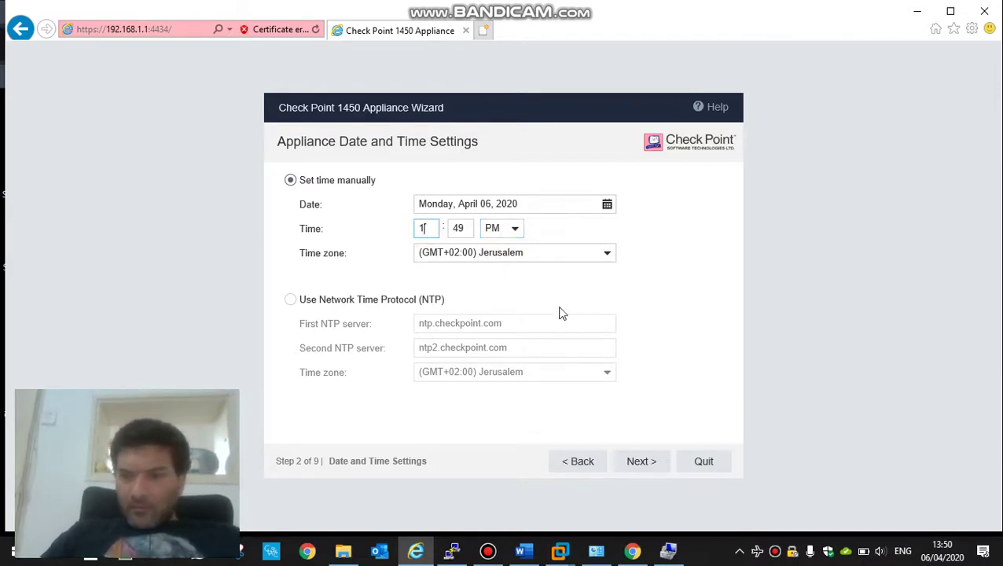
click(635, 461)
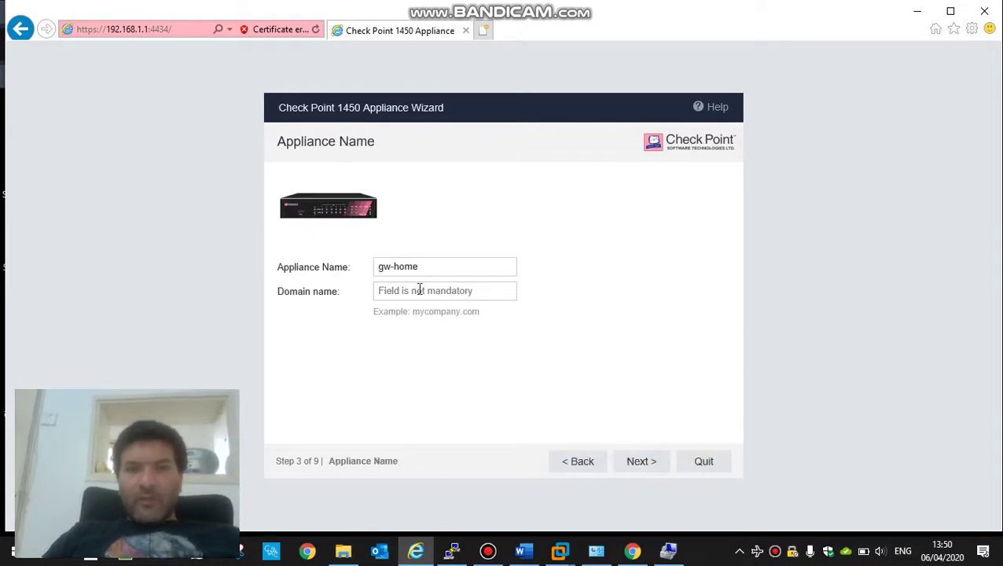
Keep appliance name gw-home and central management, and configure the internet connection later
click(422, 268)
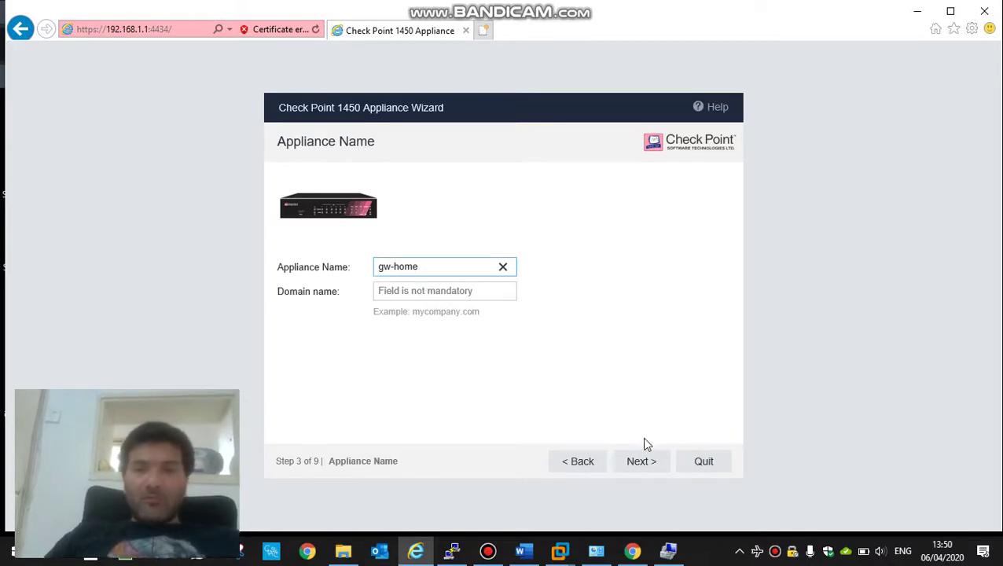
click(643, 463)
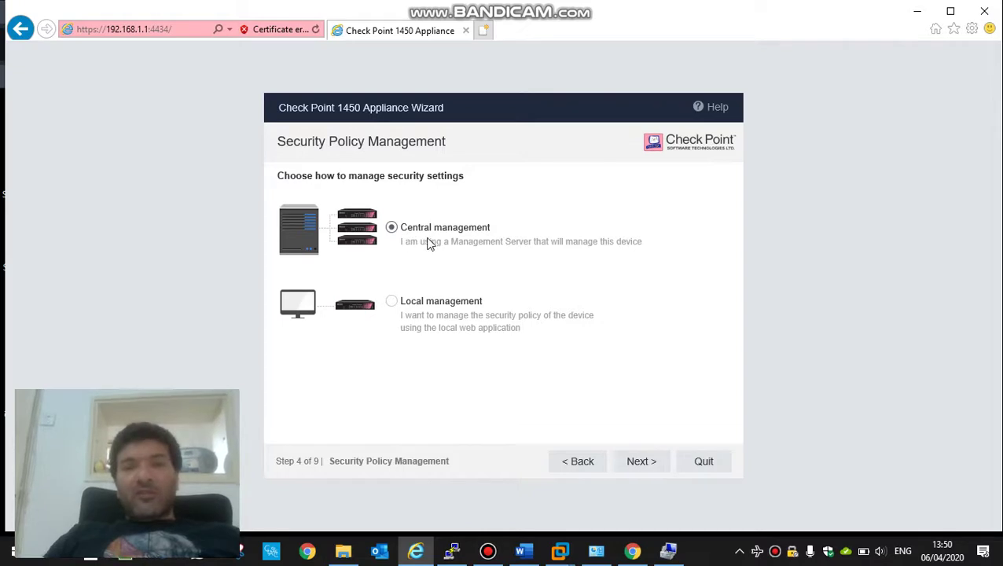
click(641, 460)
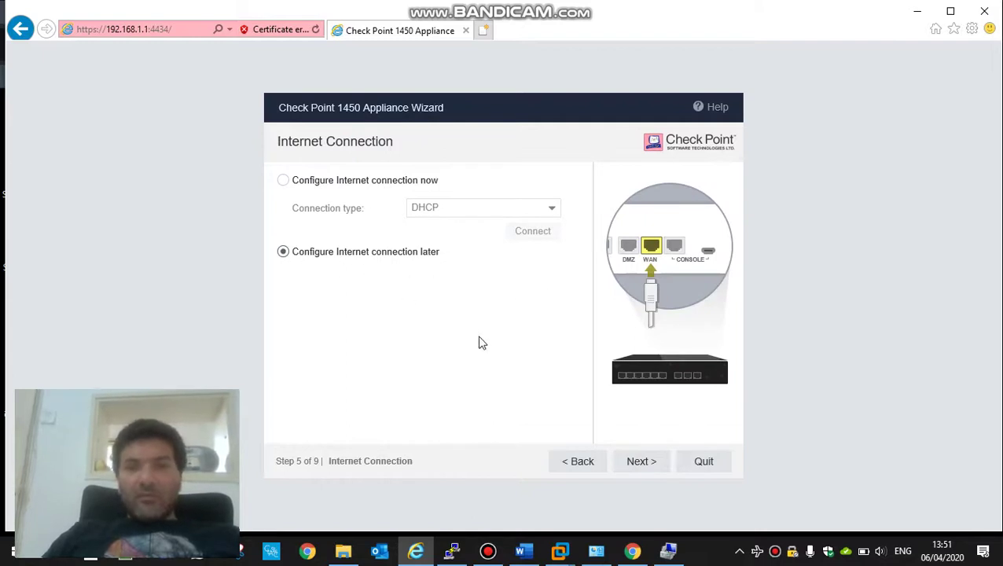
click(641, 463)
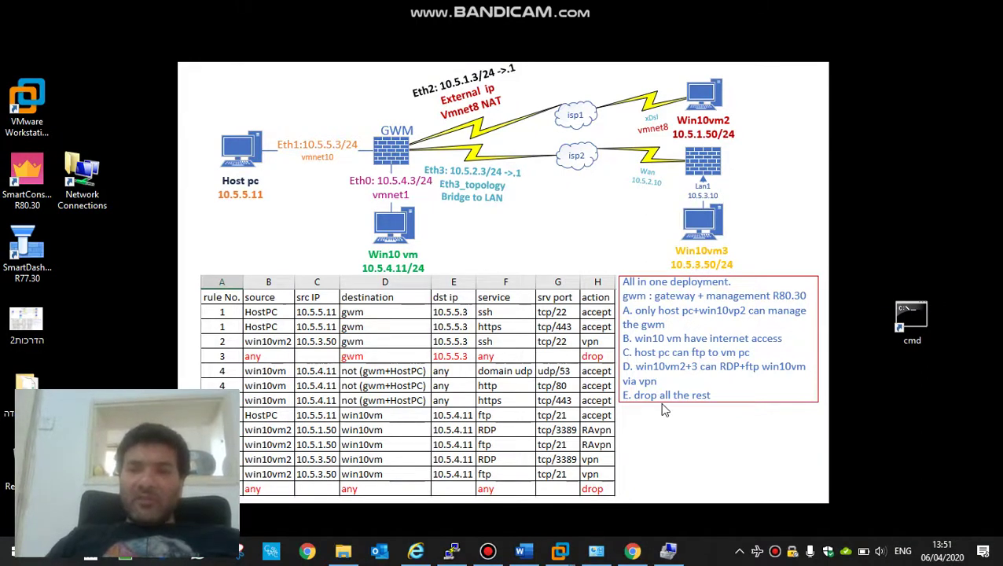
Keep LAN 10.5.3.10 with DHCP and the administrator access list, then skip licence activation
click(420, 550)
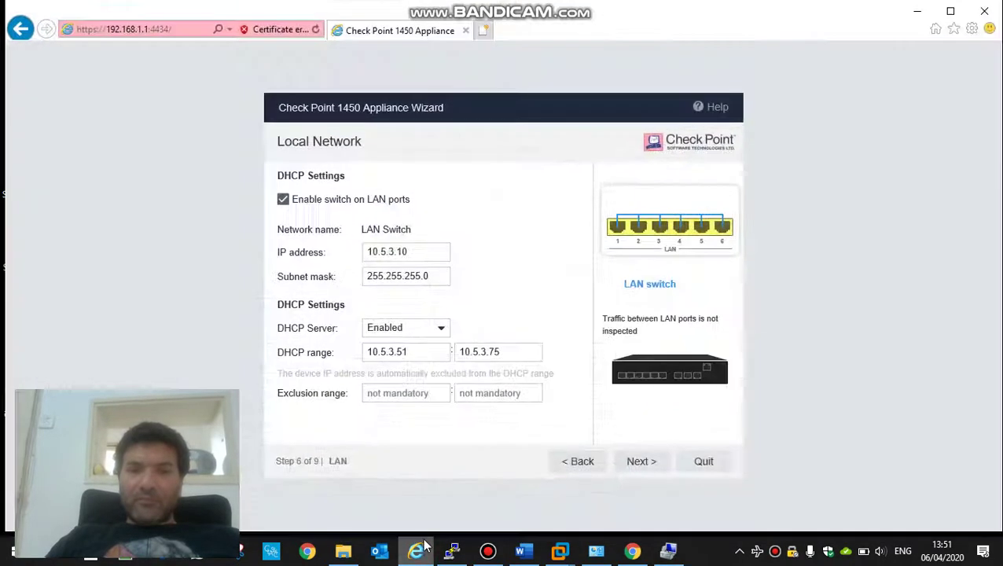
click(641, 464)
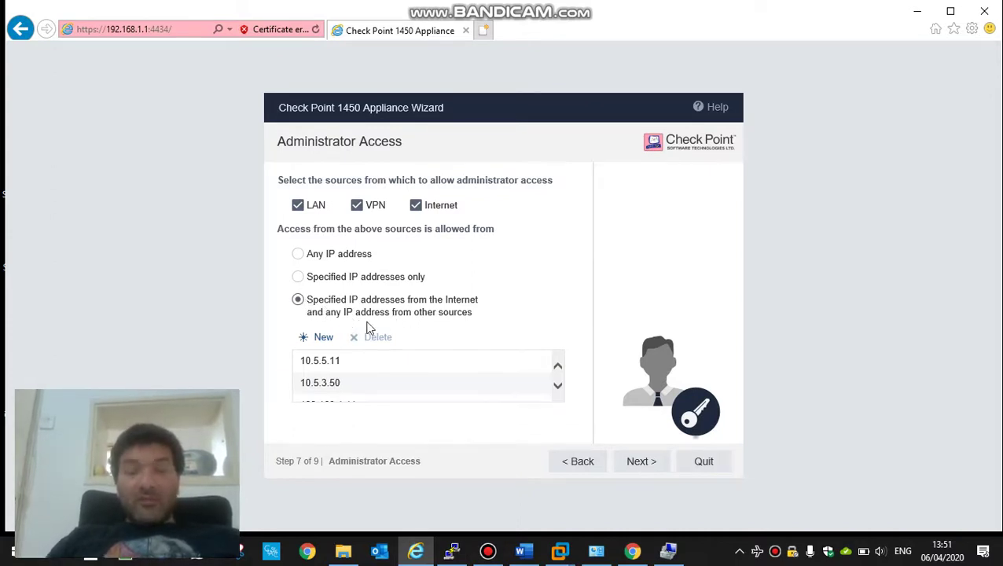
click(558, 389)
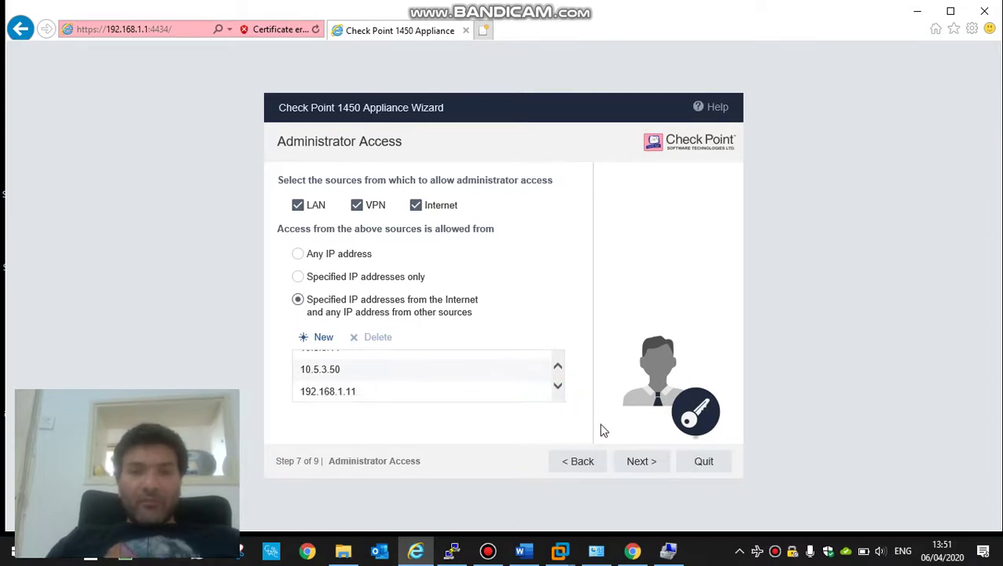
click(635, 463)
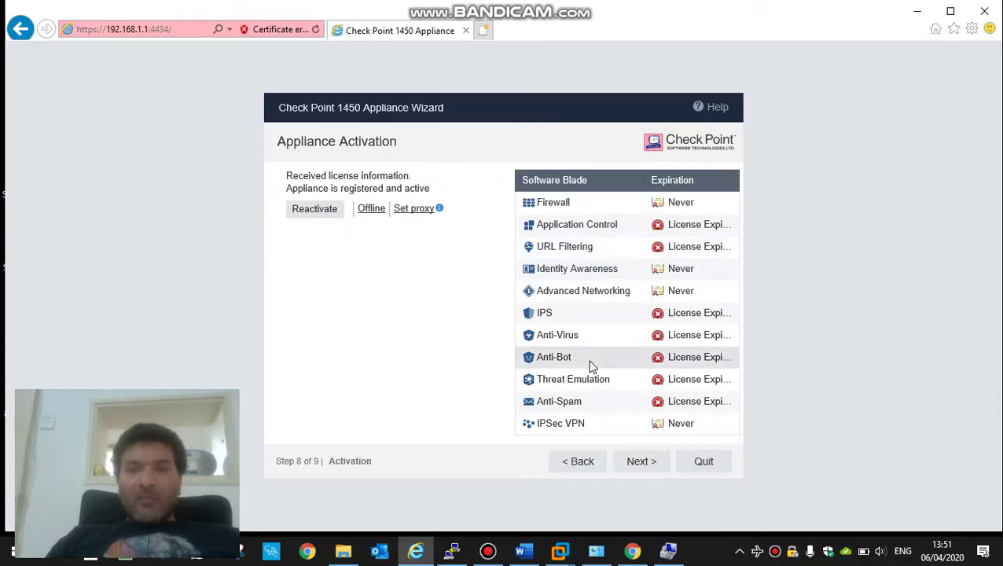
click(638, 465)
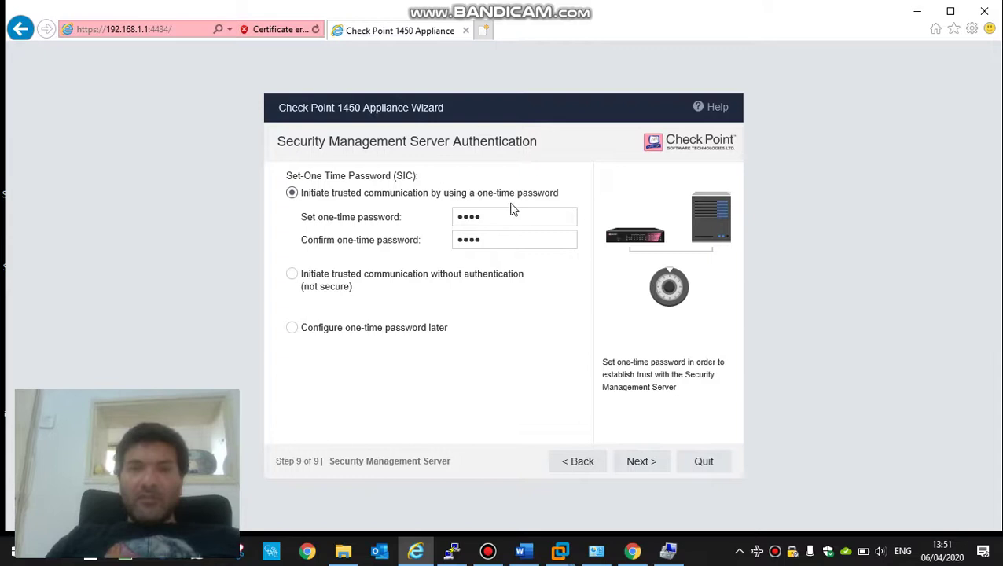
Enter and confirm the SIC one-time password, then choose to connect to the management server later
click(514, 215)
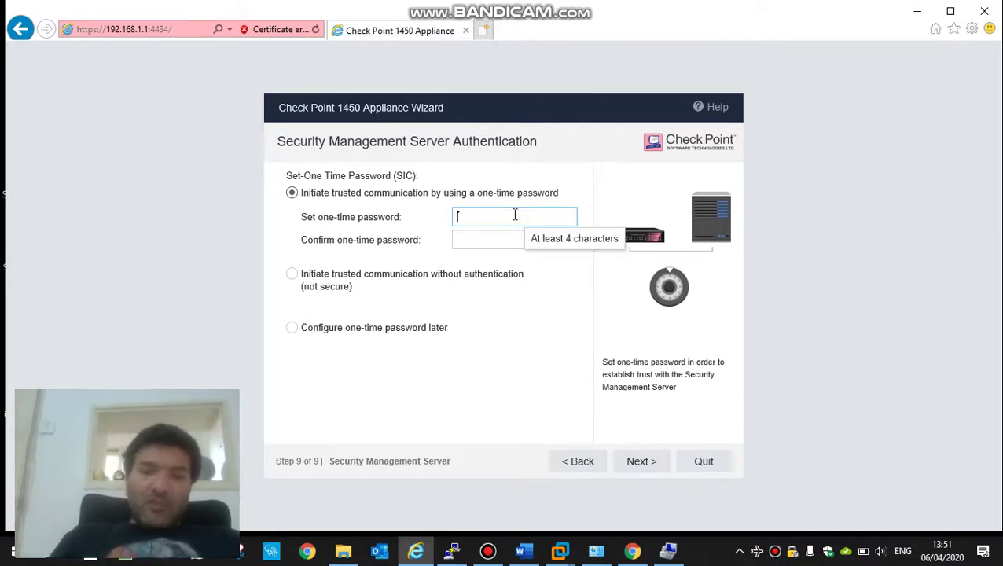
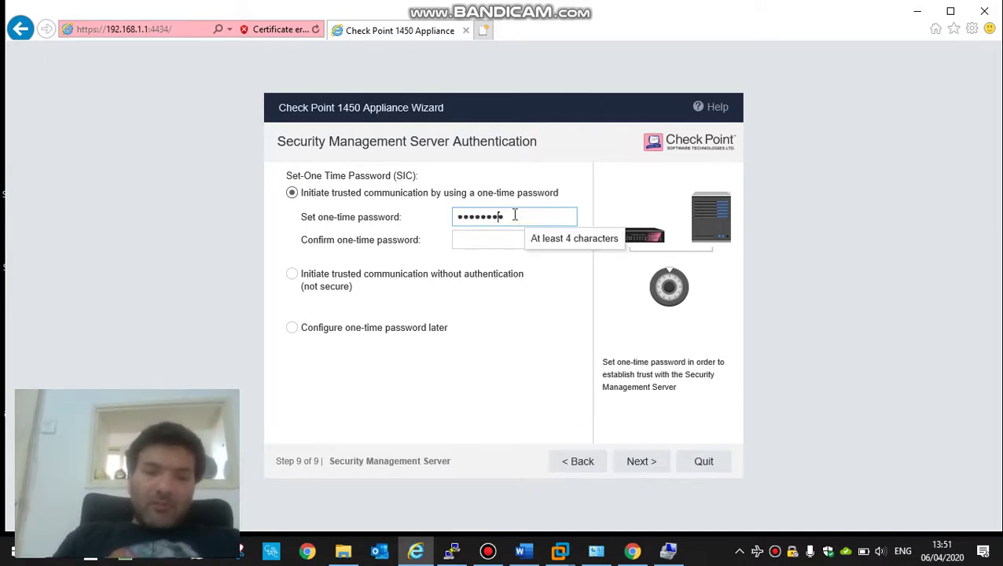
key(Tab)
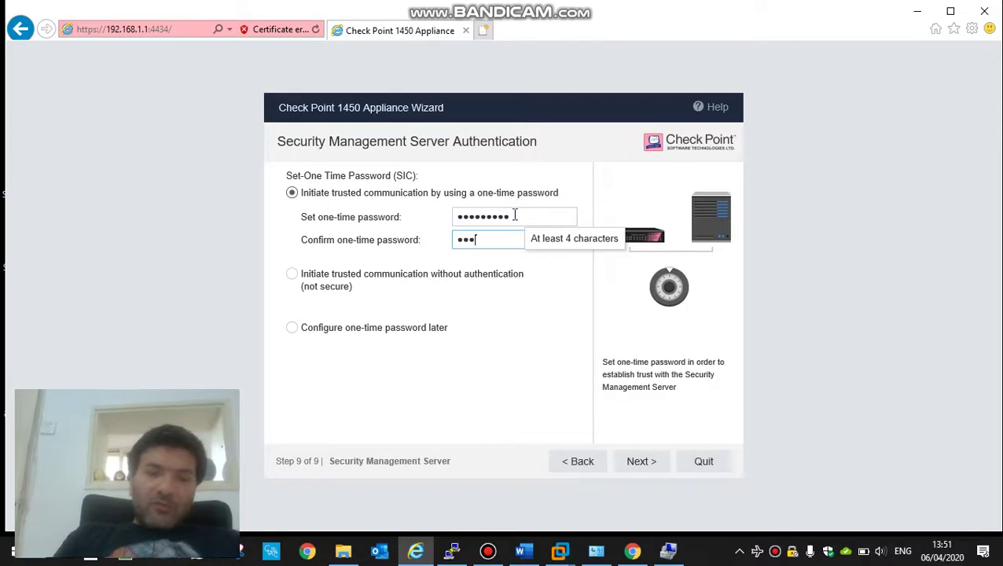
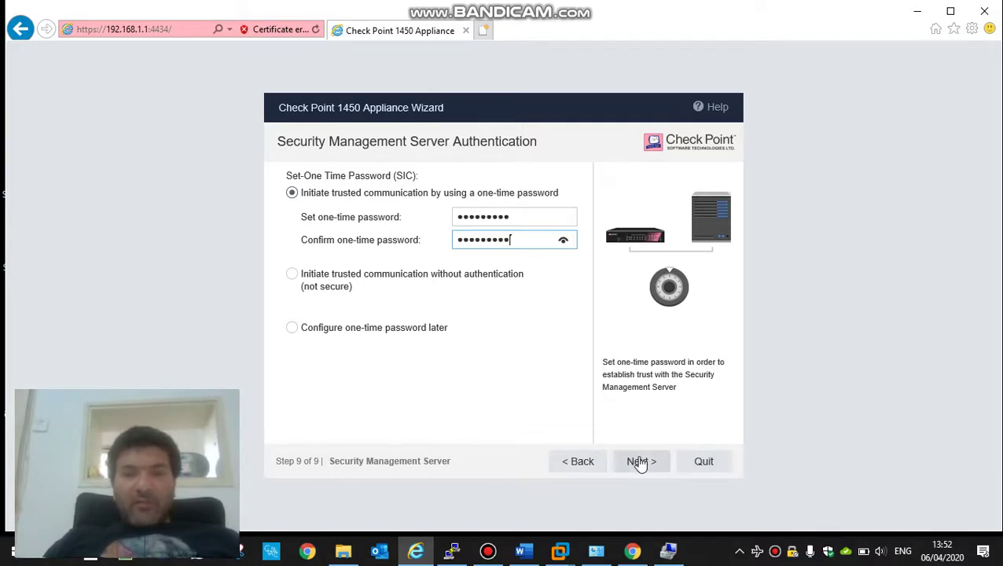
click(640, 462)
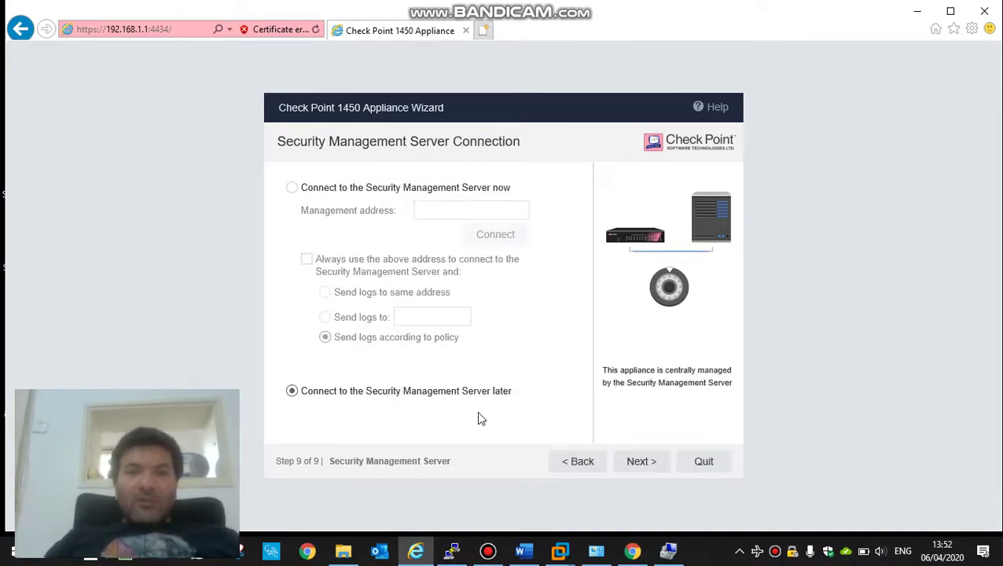
click(642, 471)
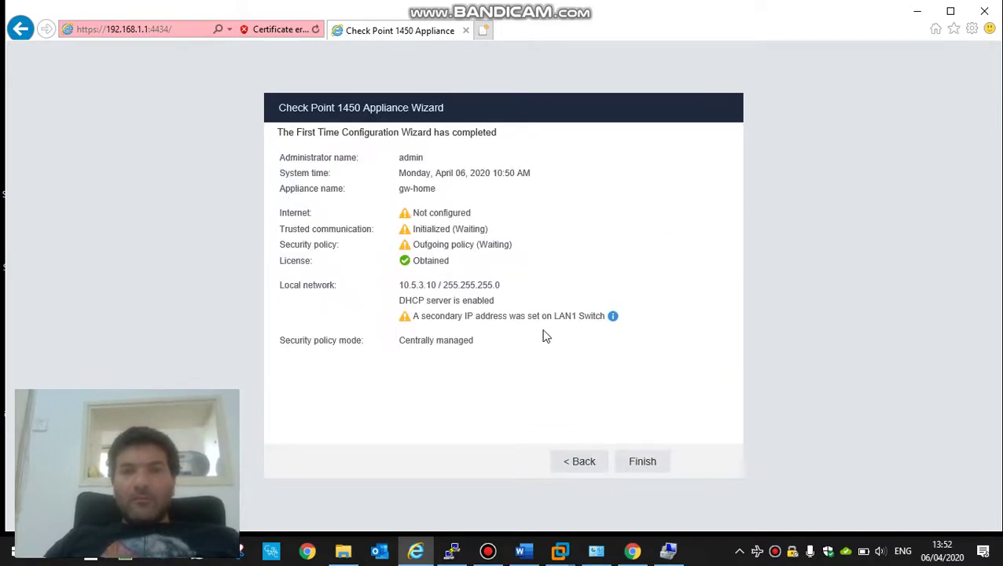
Finish the wizard, log out, and reload the appliance at 10.5.3.10 past the certificate warning
click(635, 463)
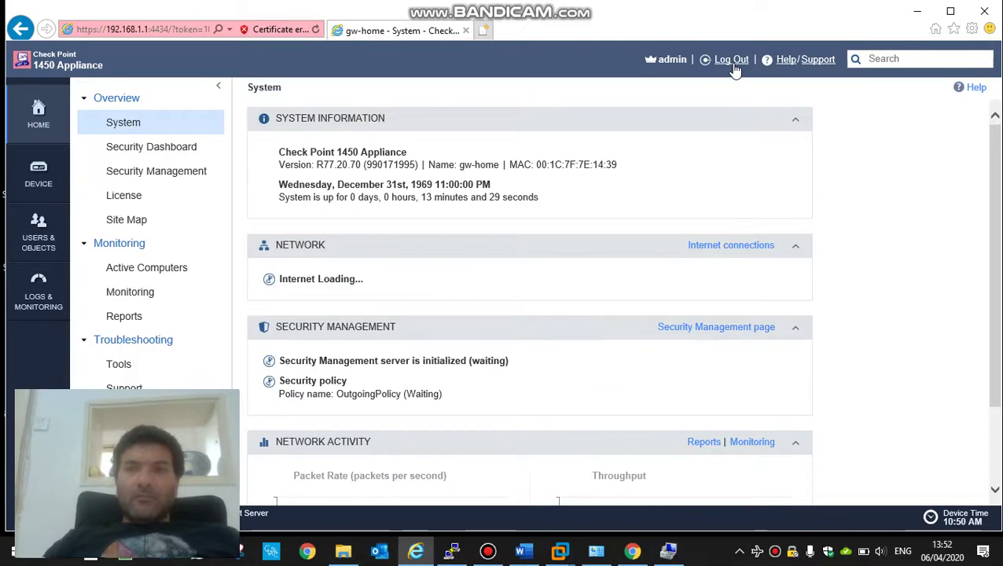
click(709, 61)
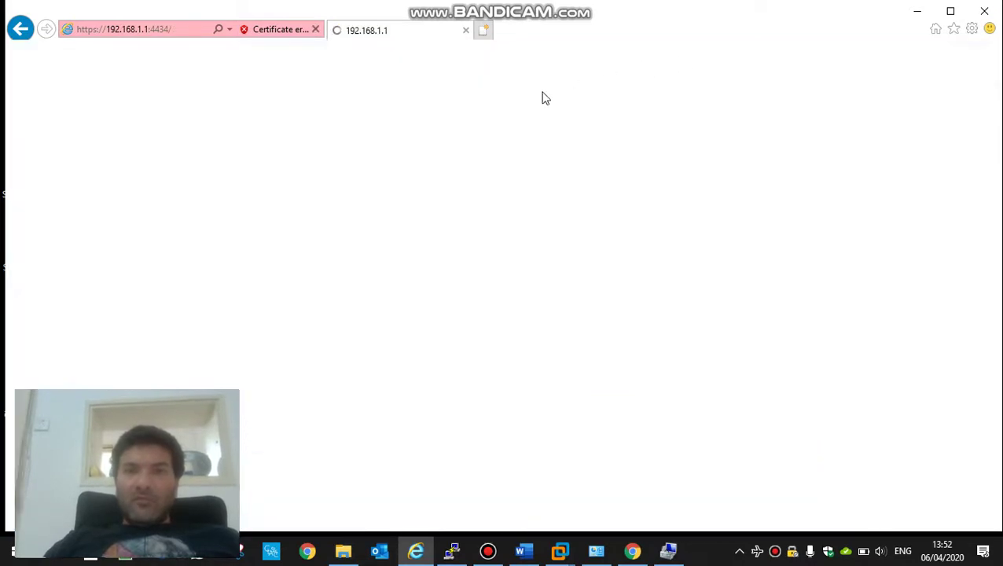
click(153, 31)
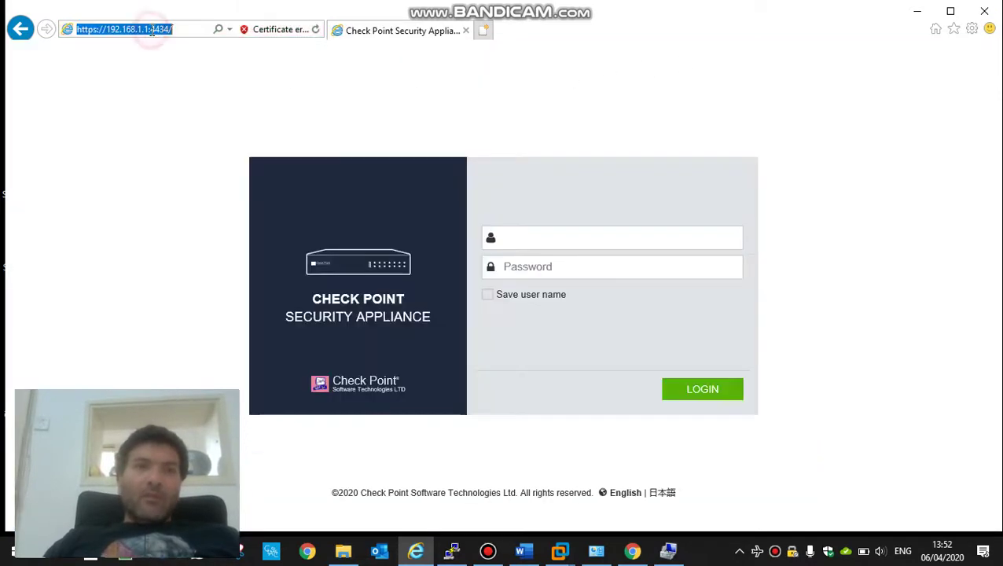
click(150, 30)
key(BackSpace)
key(BackSpace)
key(BackSpace)
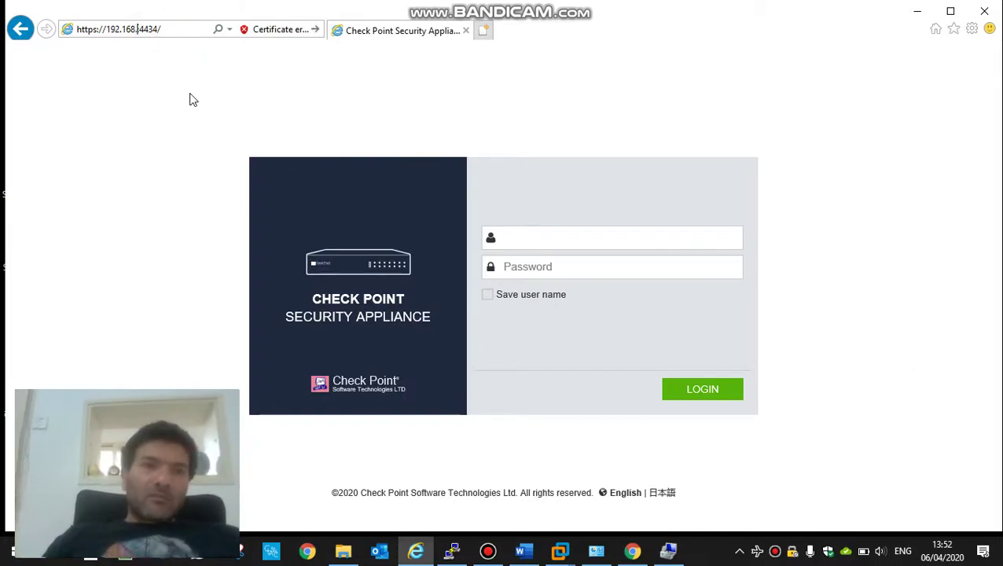
key(BackSpace)
key(BackSpace)
key(BackSpace)
key(BackSpace)
key(BackSpace)
key(BackSpace)
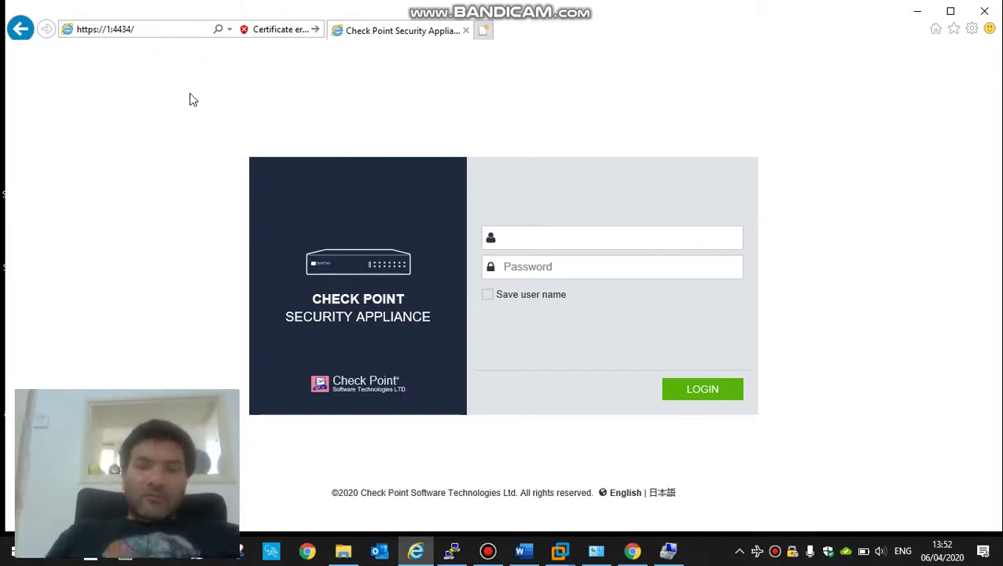
text(0.)
text(5.)
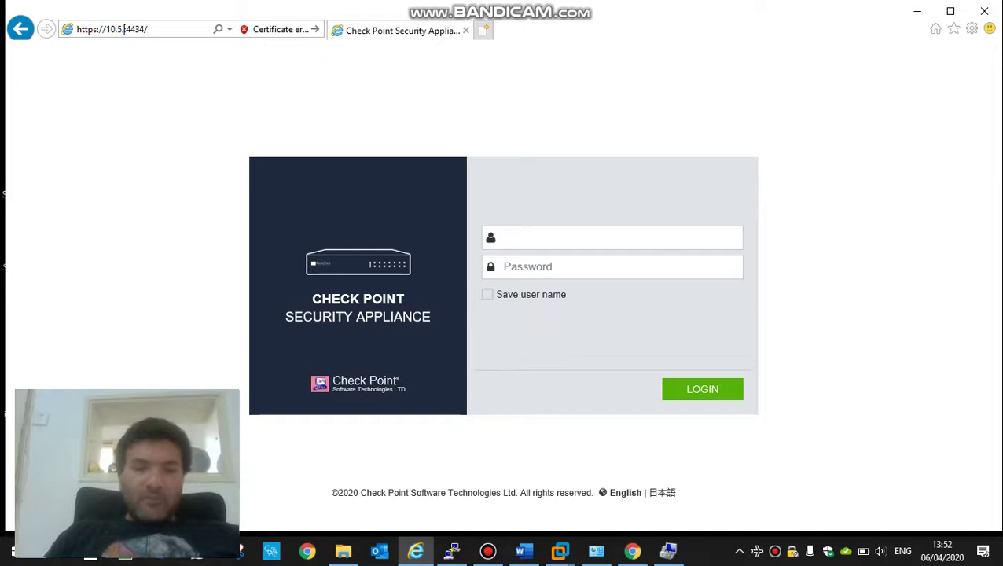
text(3.10)
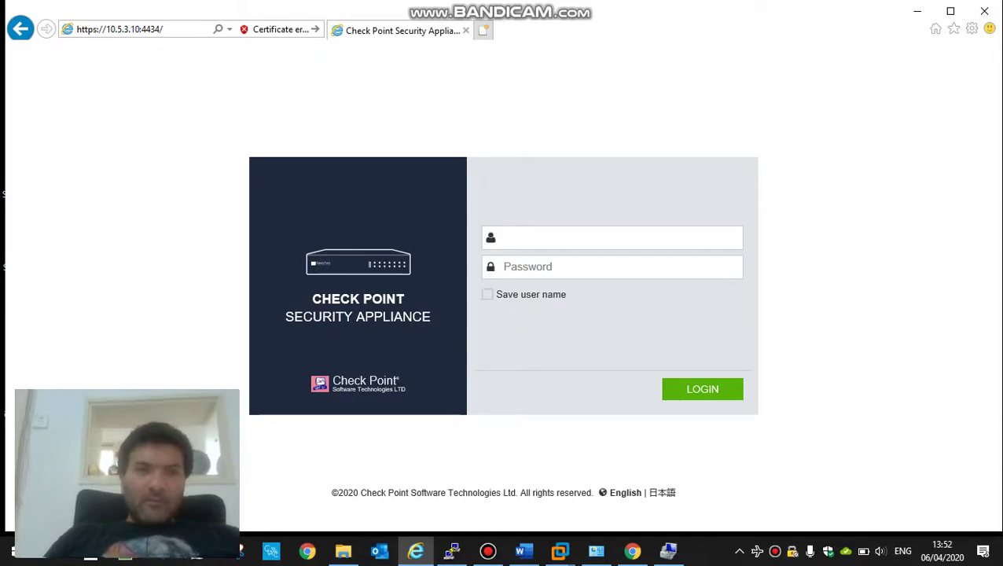
key(Return)
click(149, 226)
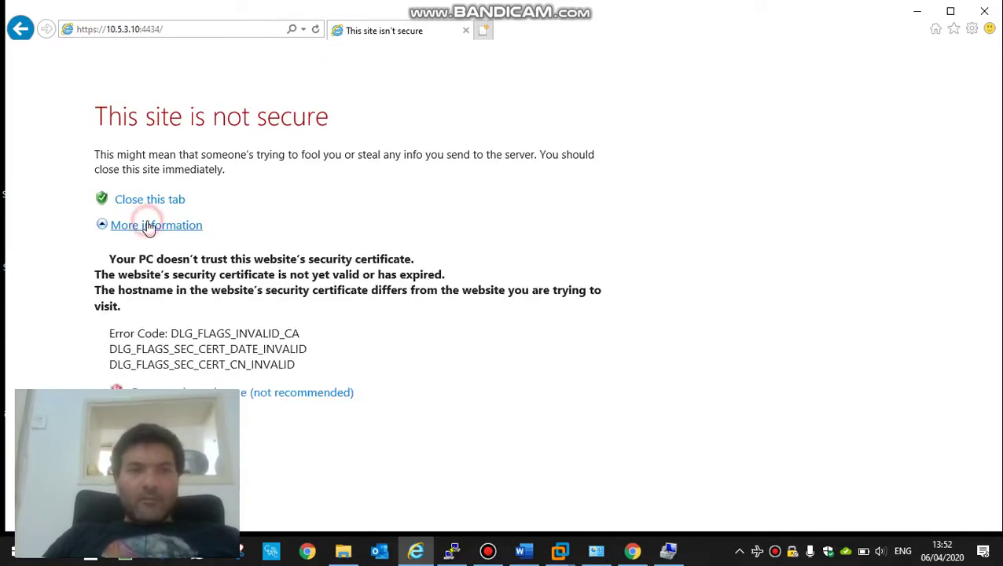
click(296, 394)
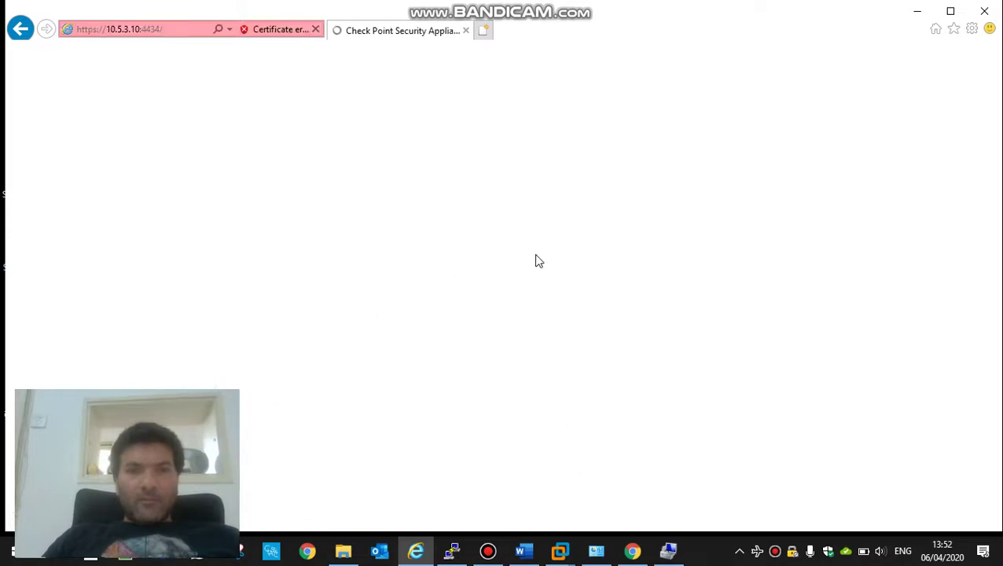
click(597, 551)
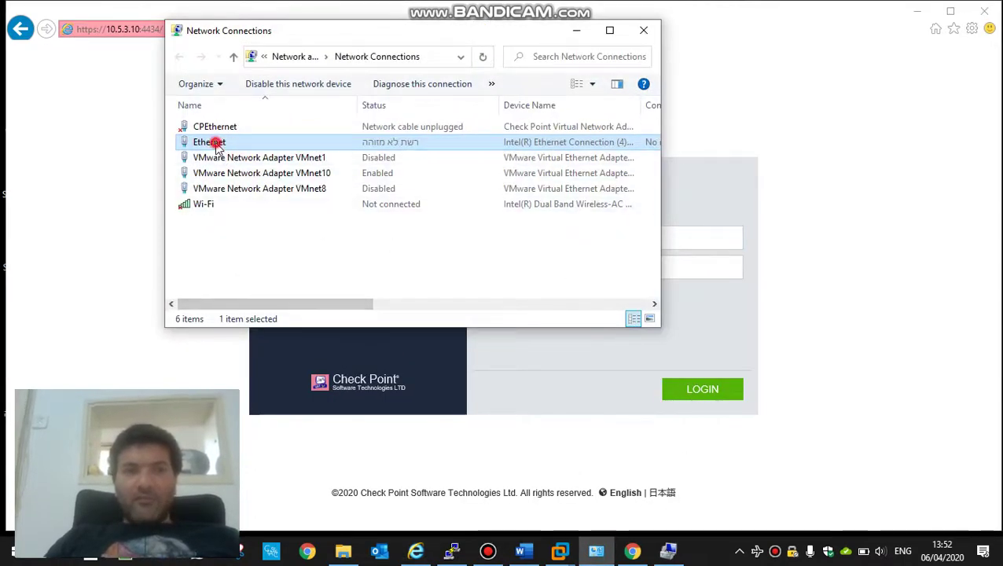
double_click(210, 142)
click(424, 265)
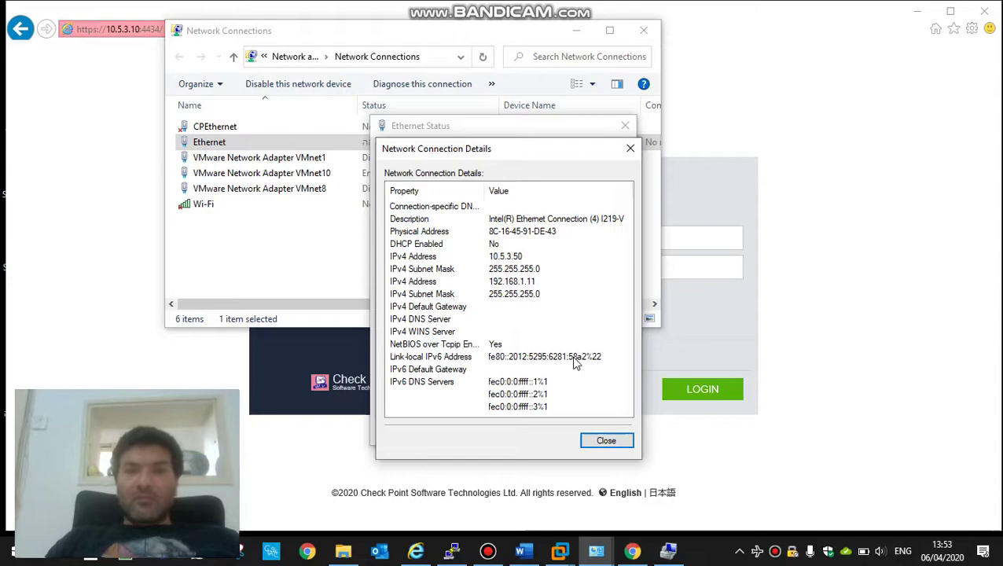
click(605, 440)
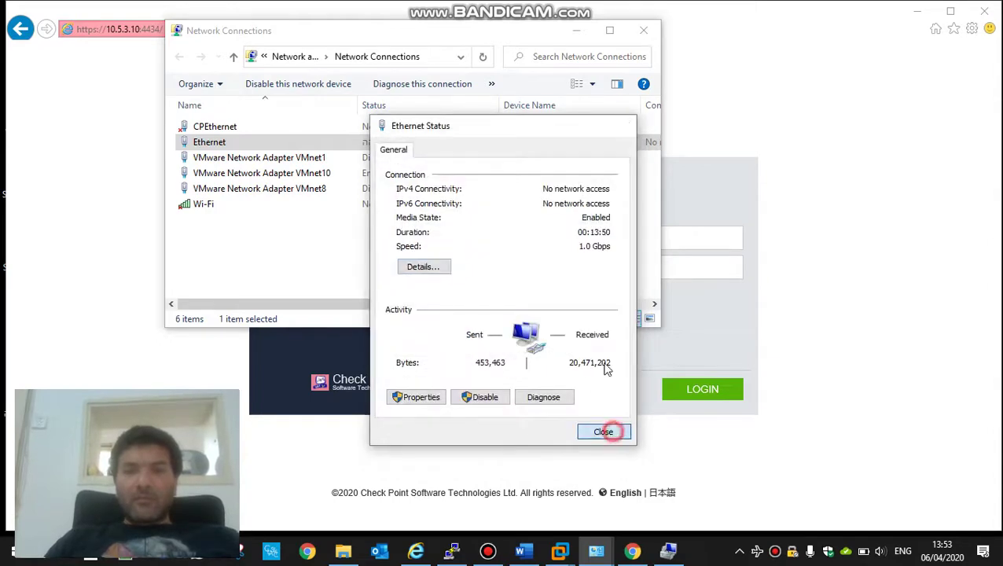
click(604, 431)
Log in as admin with the account password and go to the Device section
click(574, 31)
click(586, 232)
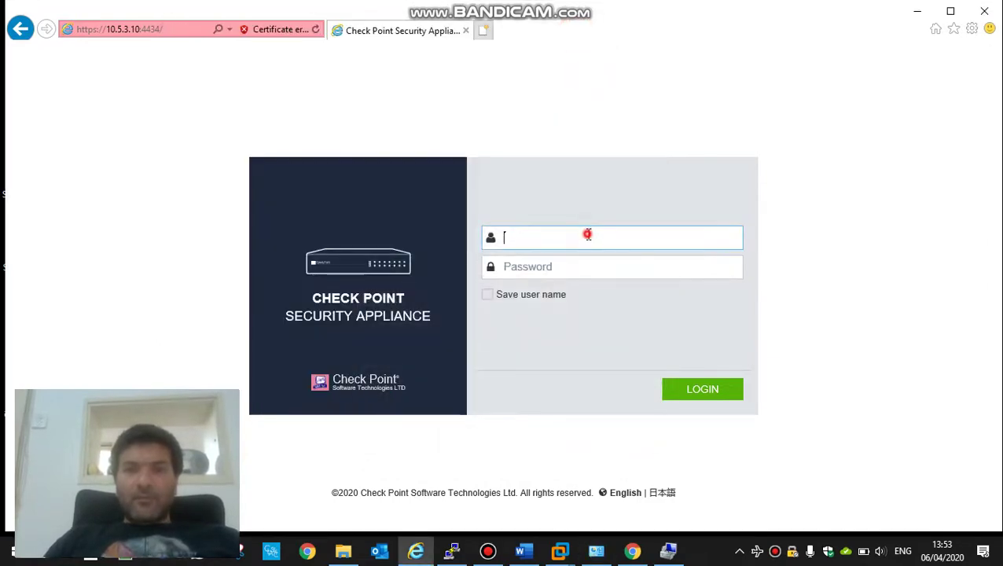
text(admin)
key(Tab)
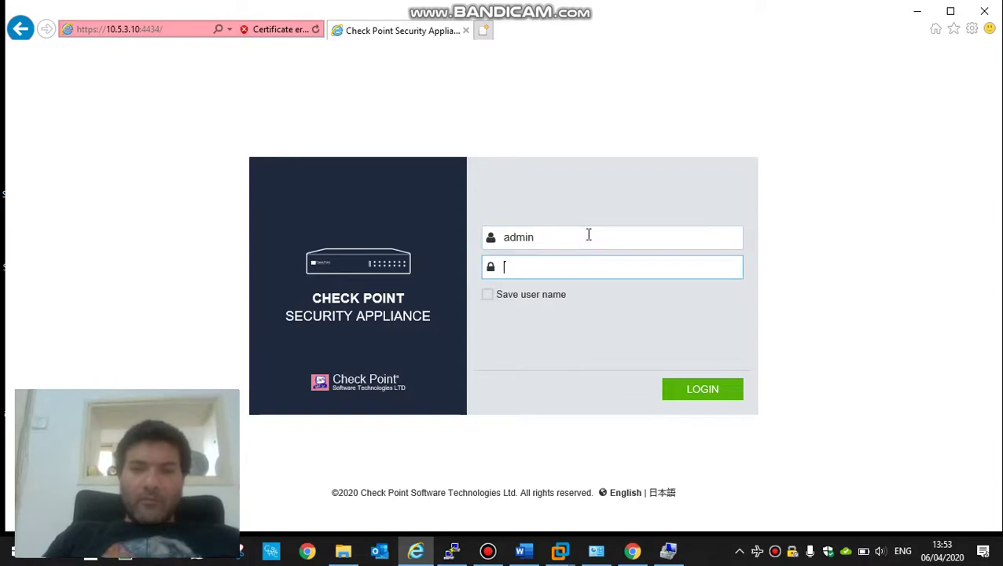
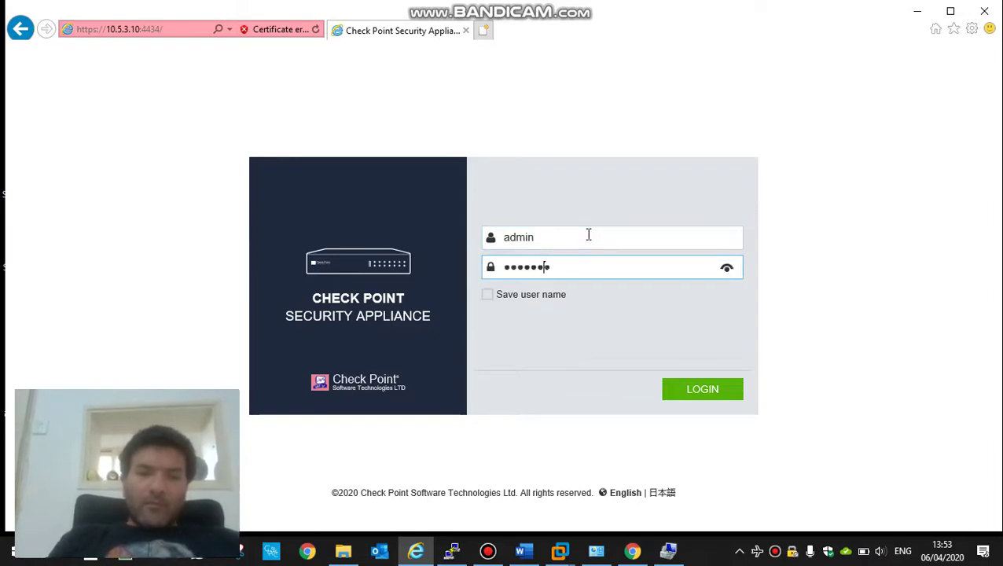
key(Return)
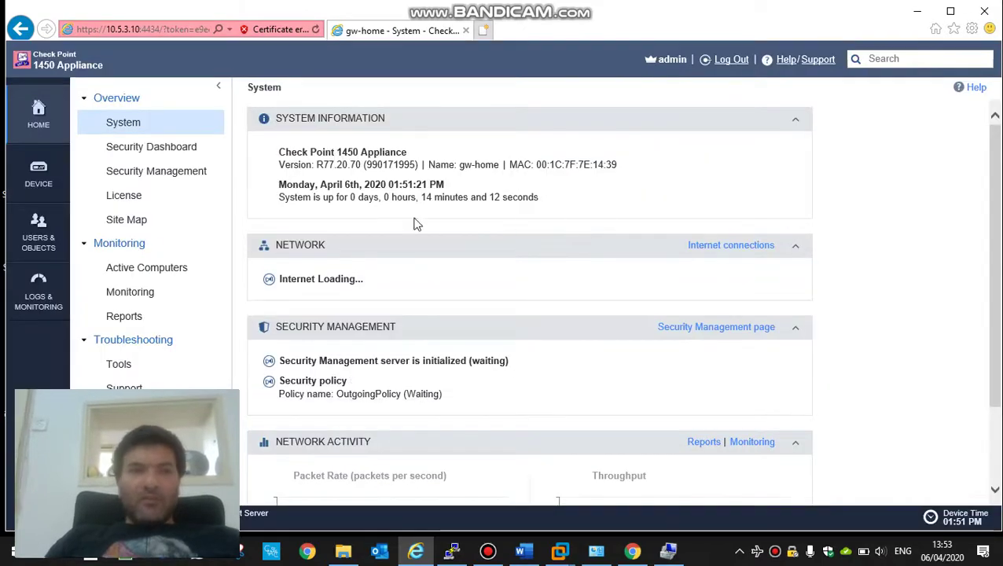
click(38, 172)
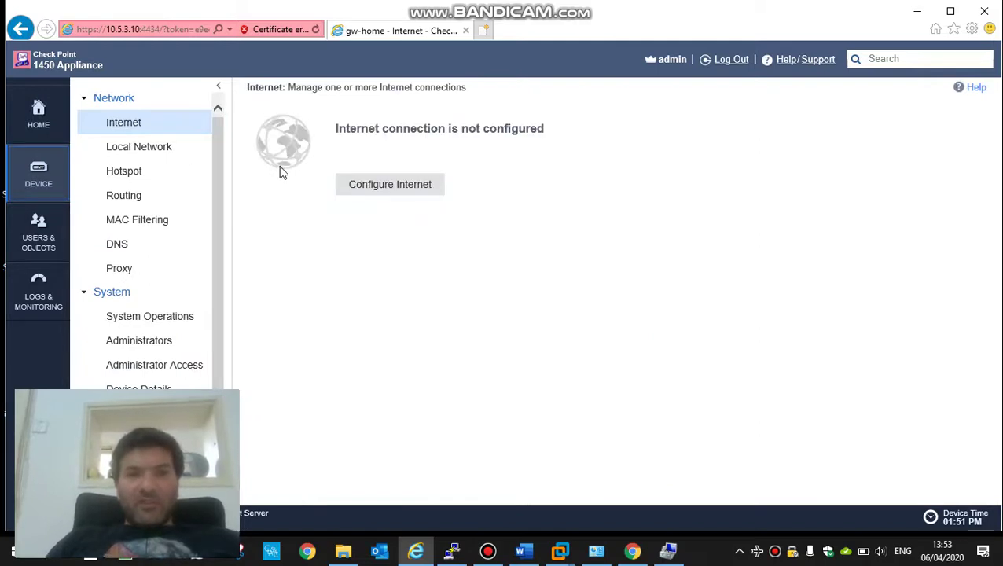
Start a new internet connection of type Static IP, consulting the topology diagram
click(358, 193)
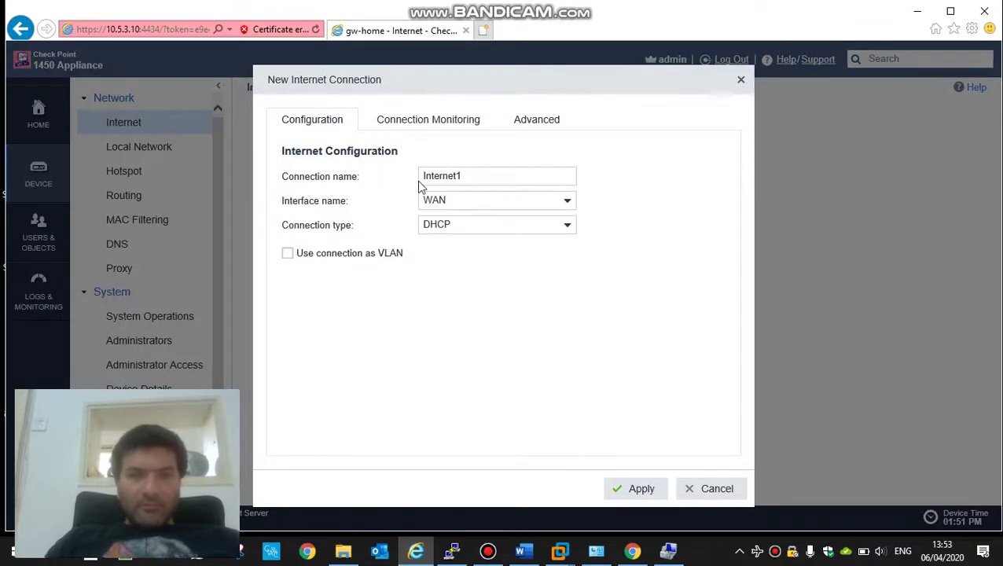
click(554, 231)
click(472, 269)
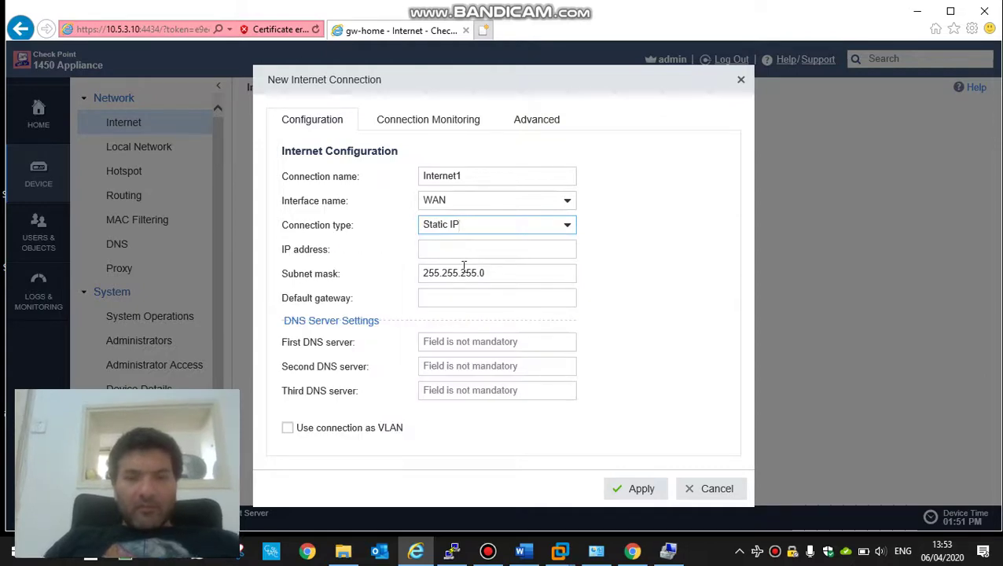
key(super+d)
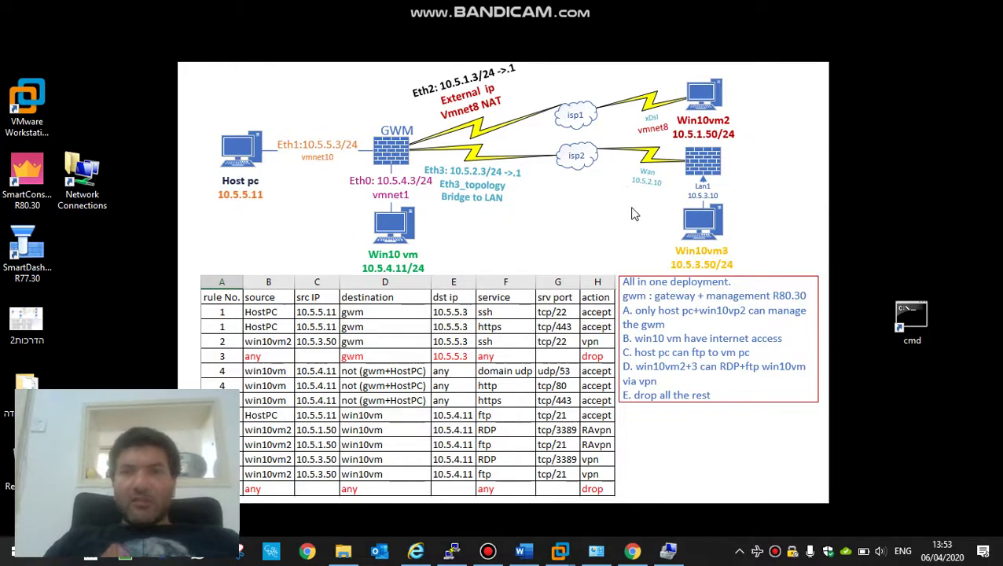
key(alt+Tab)
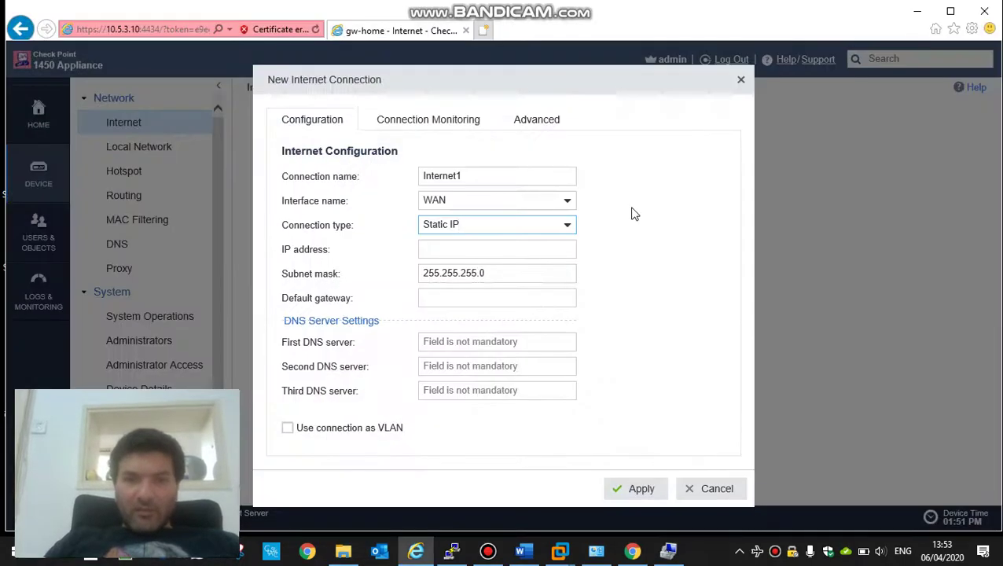
Enter WAN IP 10.5.2.10/24, gateway 10.5.2.3 and DNS 8.8.8.8, and apply
click(510, 245)
text(1)
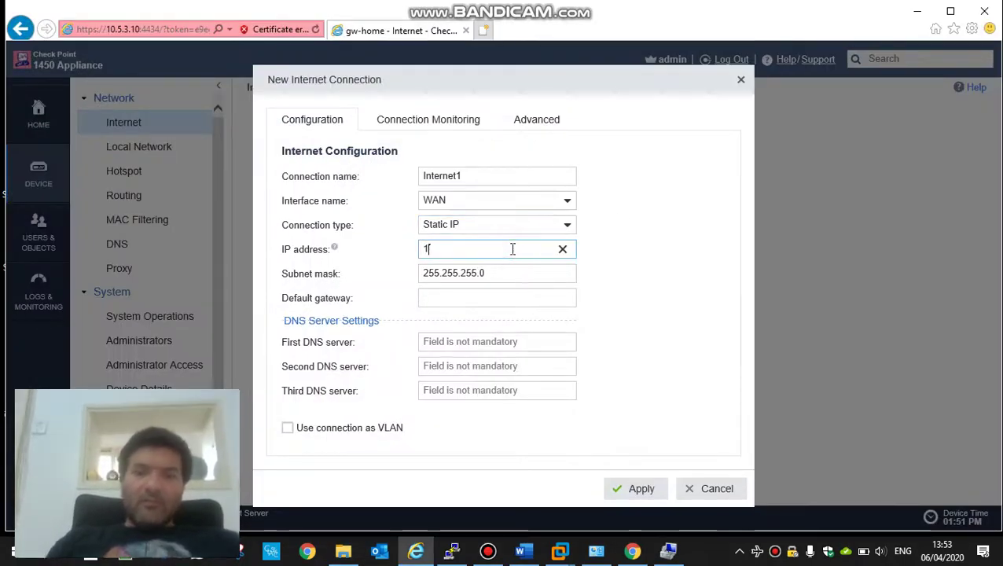
text(0.5.2.10)
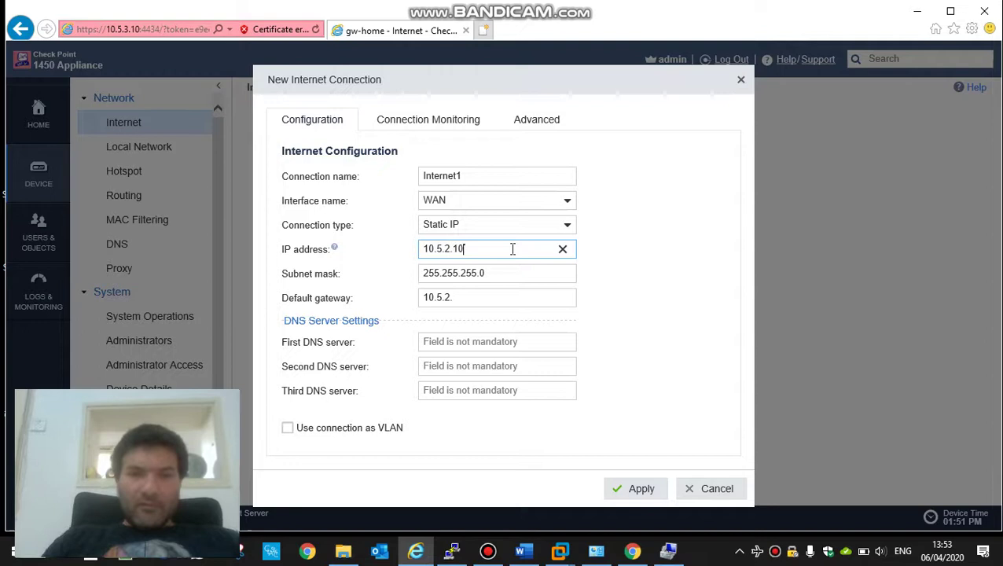
click(497, 302)
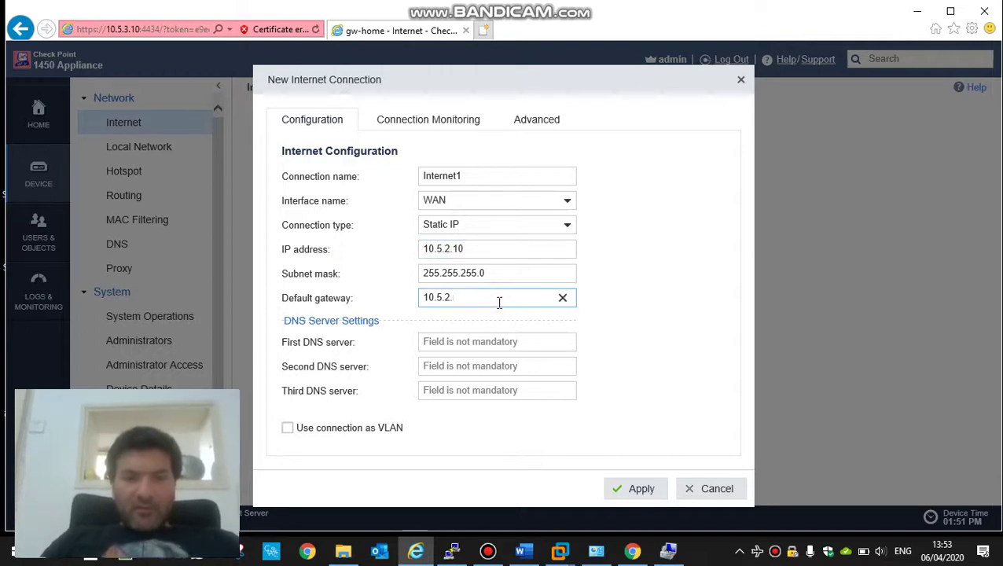
text(3)
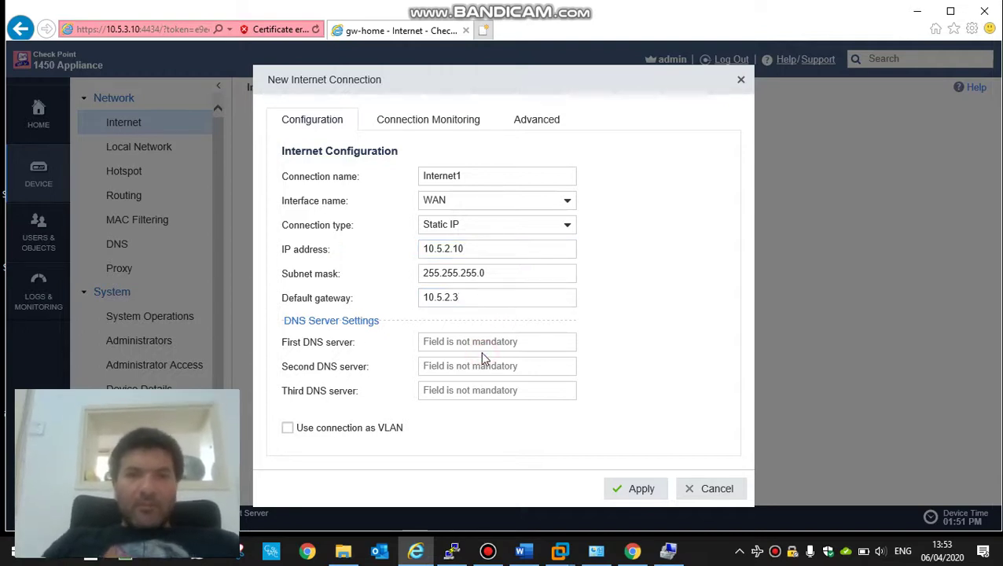
click(478, 341)
text(8.8.8.8)
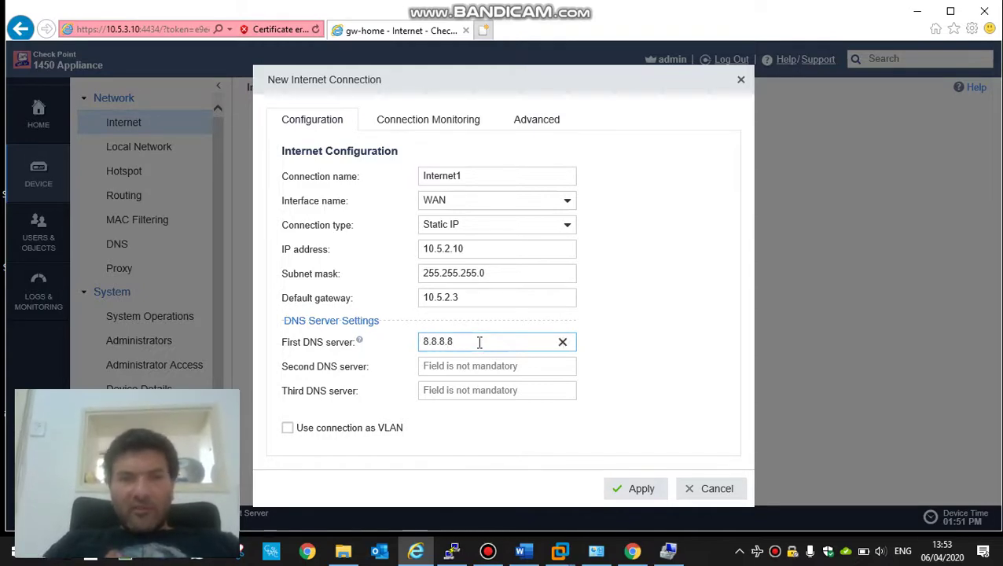
click(624, 484)
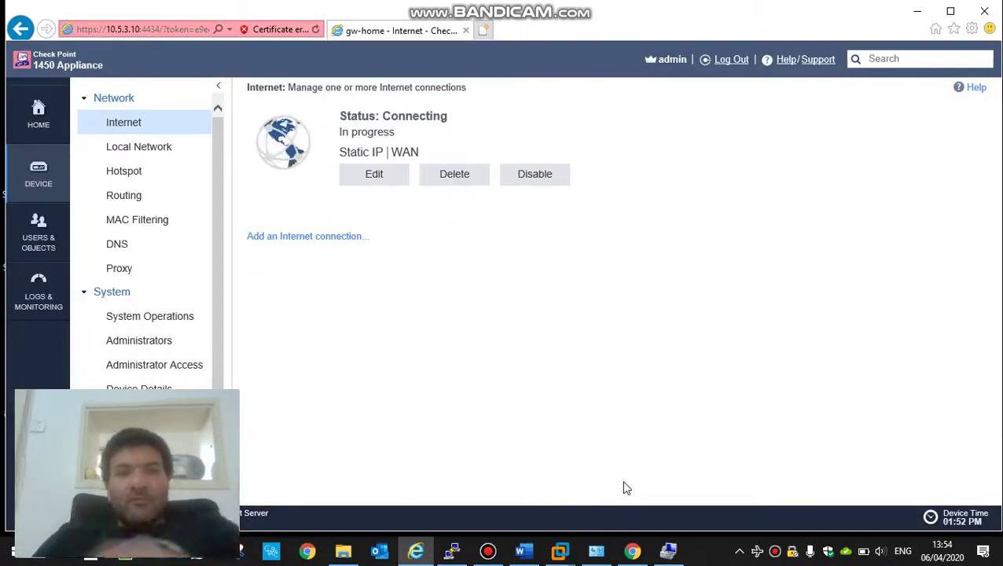
click(156, 149)
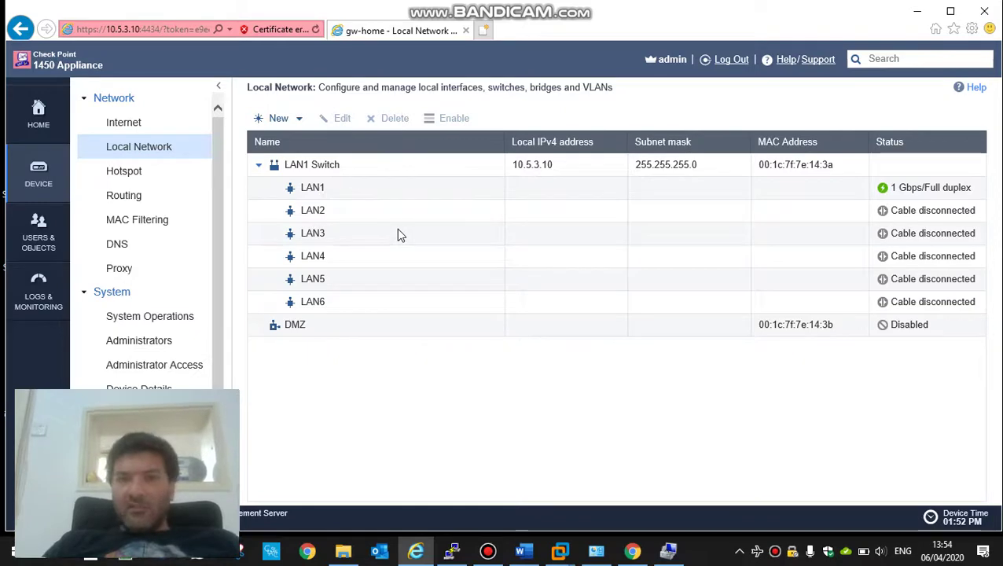
Review the routing table, then return to Local Network and select the LAN1 Switch
click(112, 198)
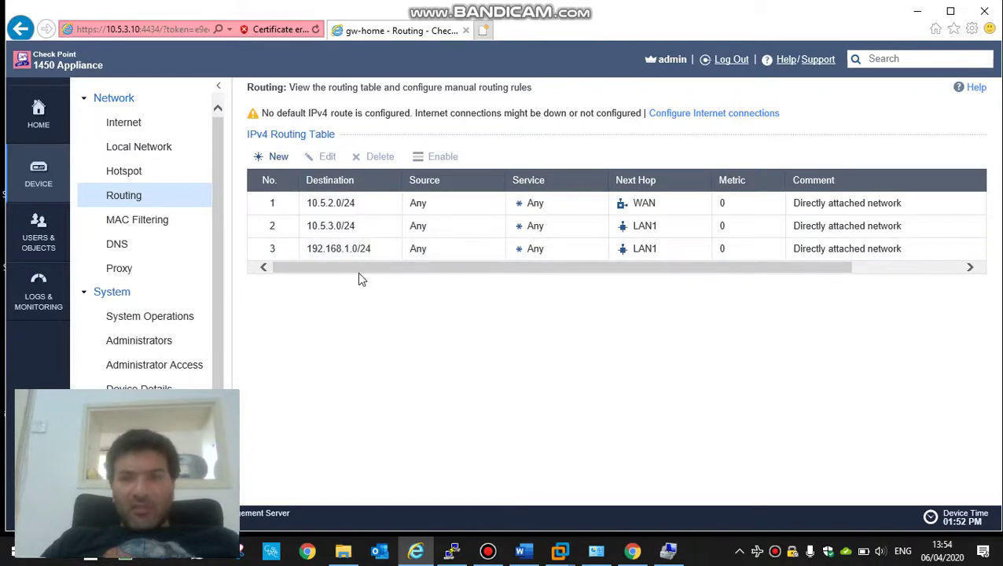
click(138, 154)
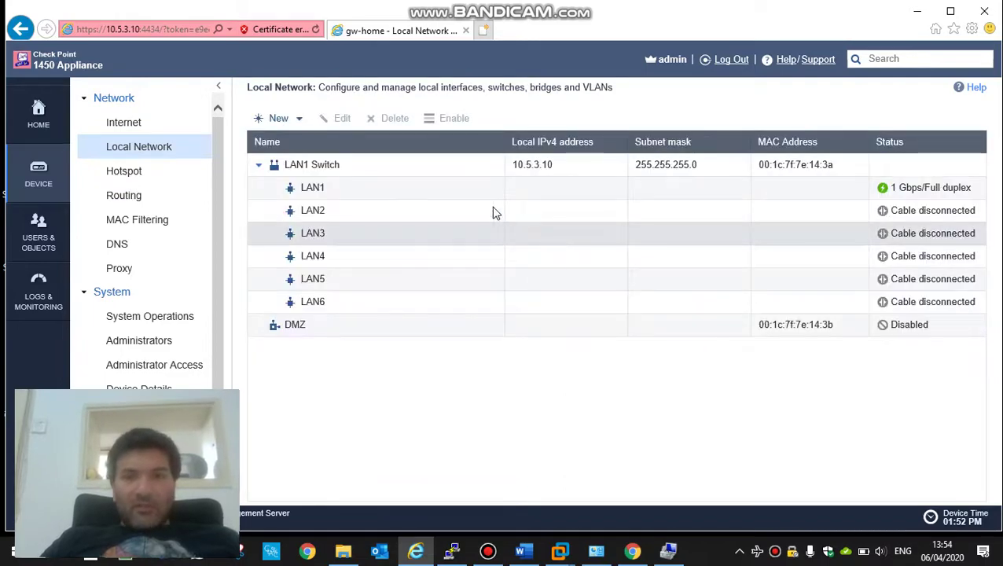
click(383, 167)
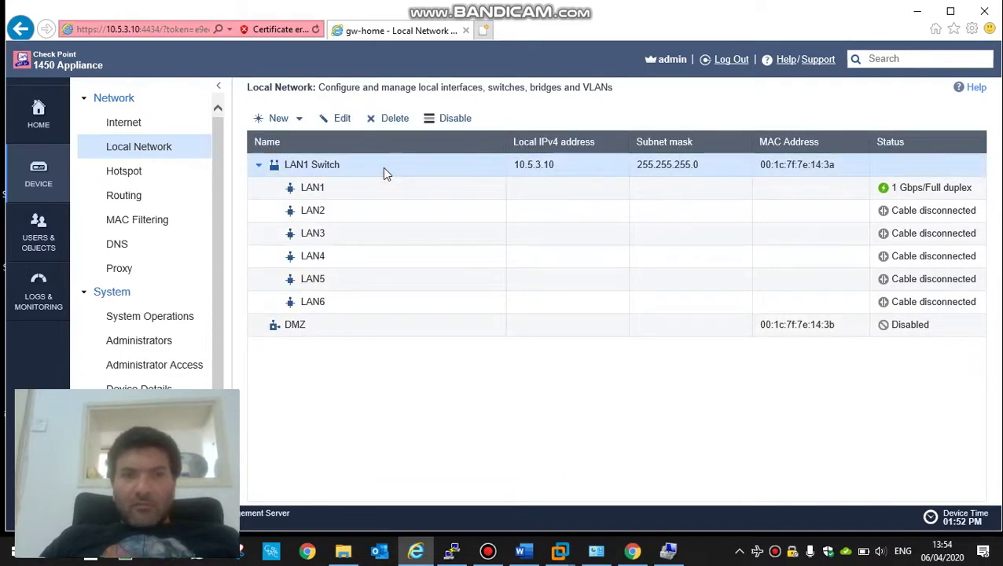
Review the LAN1 Switch's Advanced and DHCPv4 settings, then cancel without changes
double_click(383, 168)
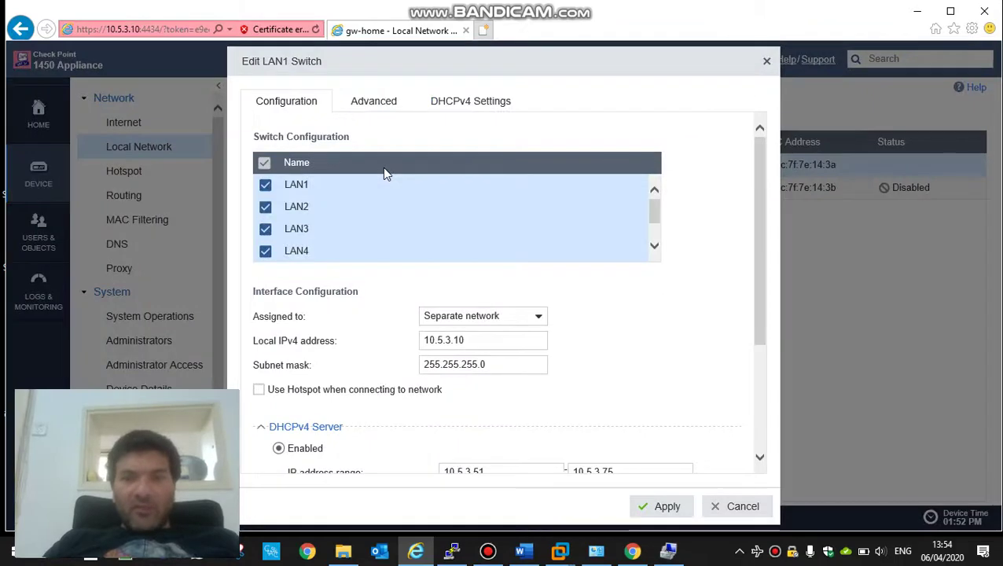
mouse_move(761, 192)
mouse_down()
mouse_move(761, 311)
mouse_move(754, 169)
mouse_up()
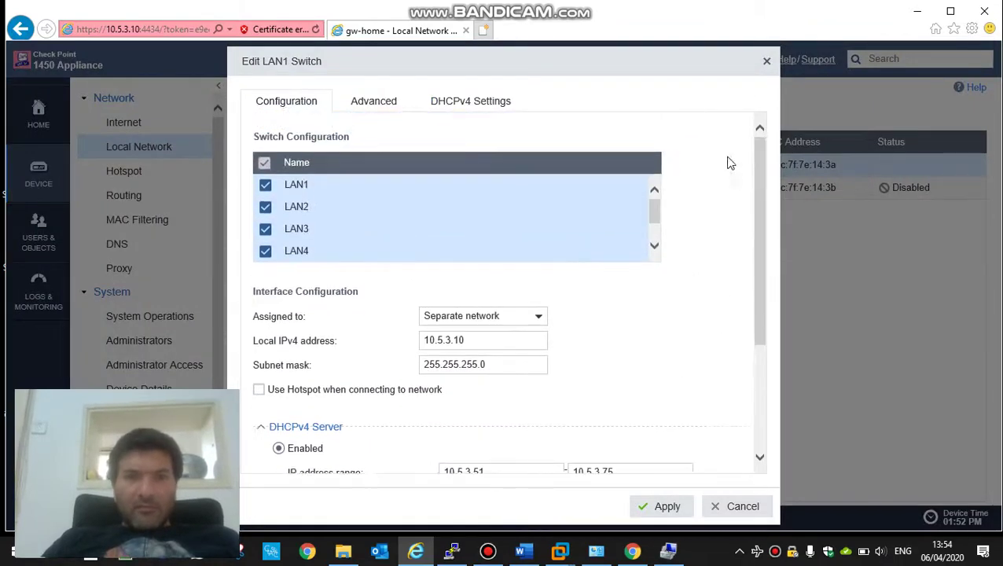
click(385, 105)
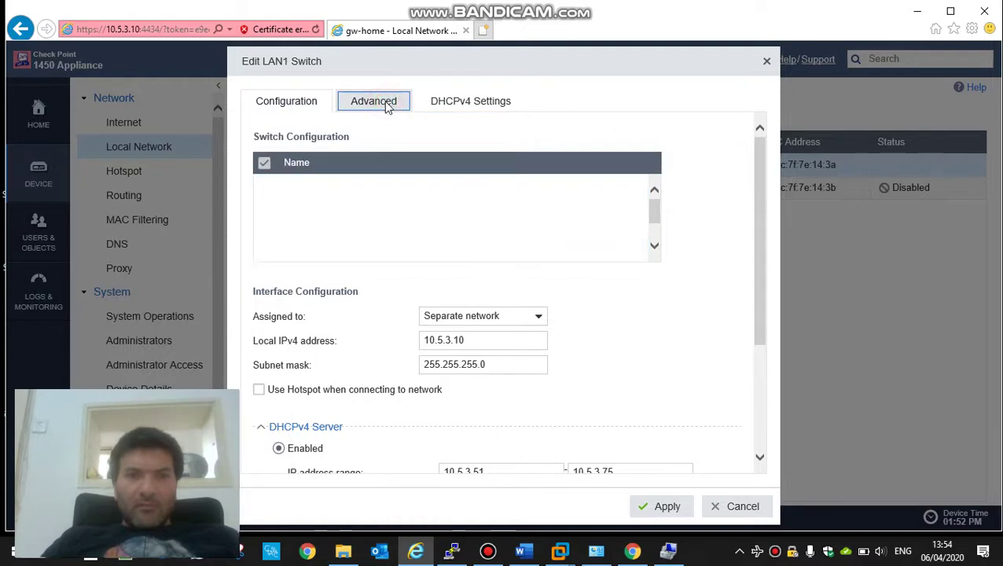
click(495, 104)
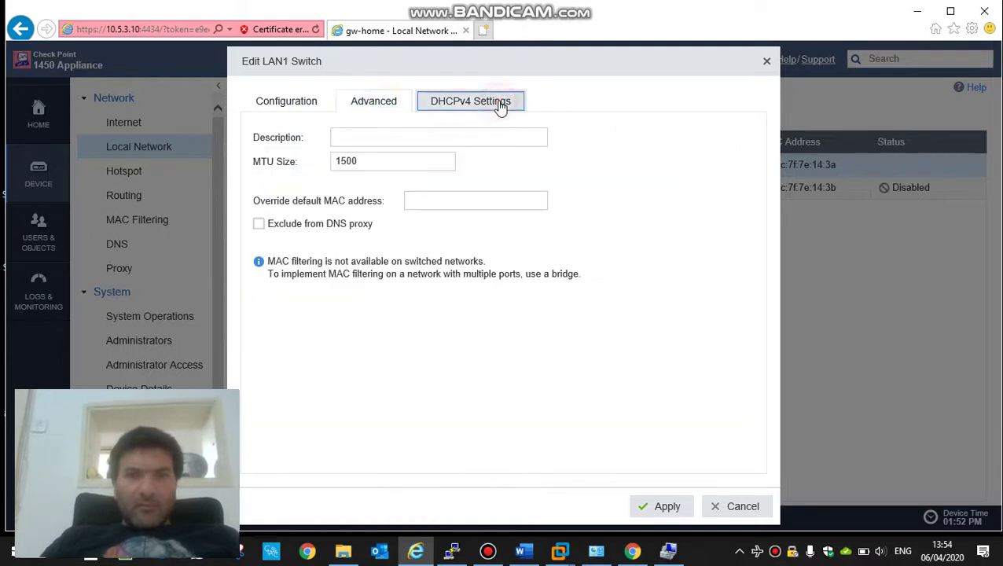
click(291, 106)
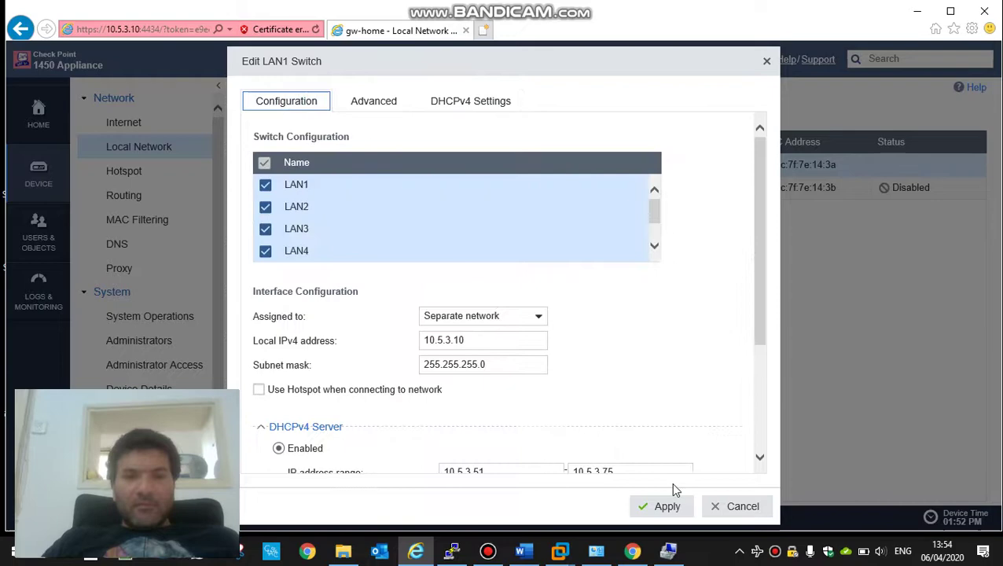
click(712, 505)
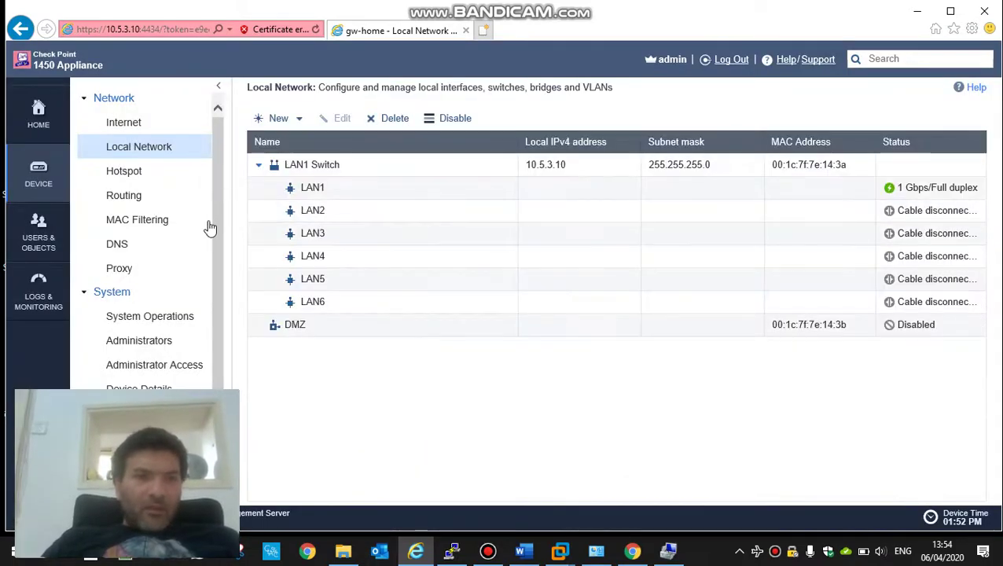
Scroll the Device sidebar and open System > Administrator Access to see allowed addresses
drag(217, 259, 161, 324)
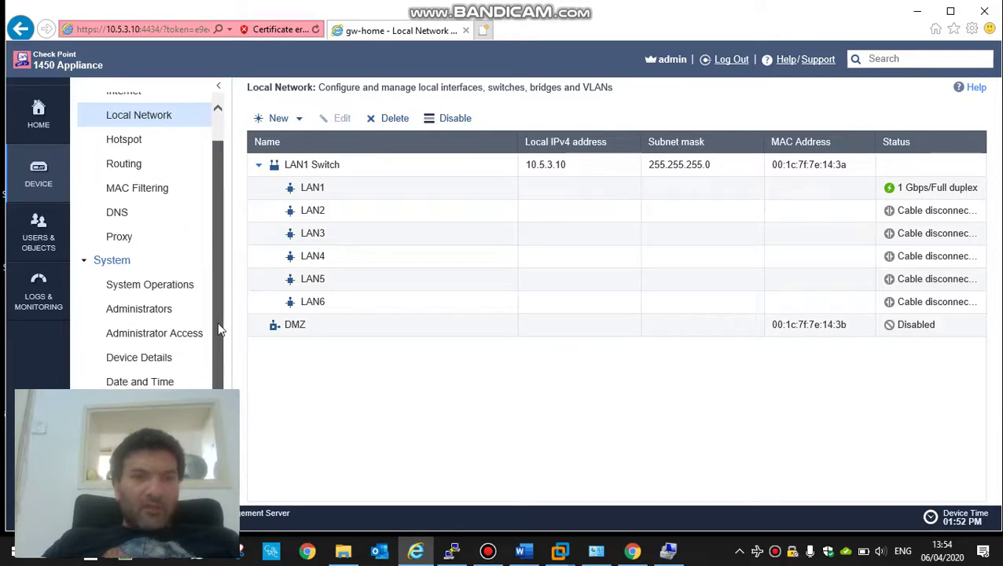
click(143, 282)
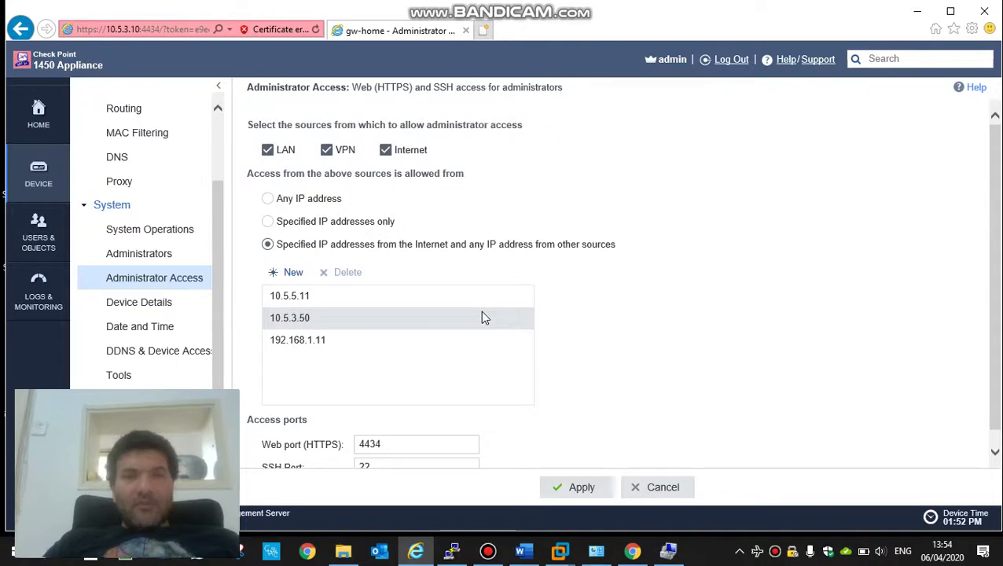
click(488, 551)
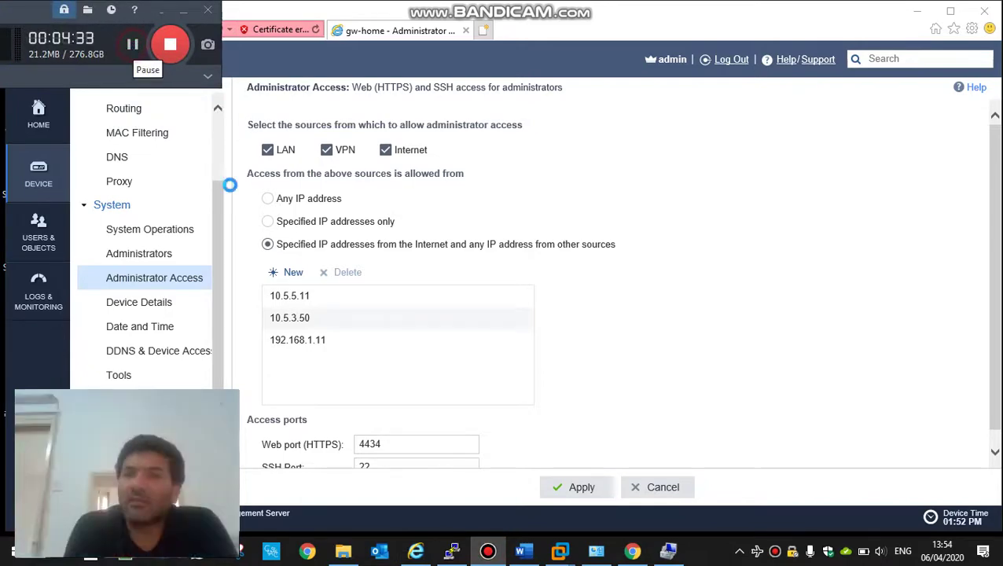
Launch Command Prompt as administrator from the cmd desktop shortcut
click(133, 48)
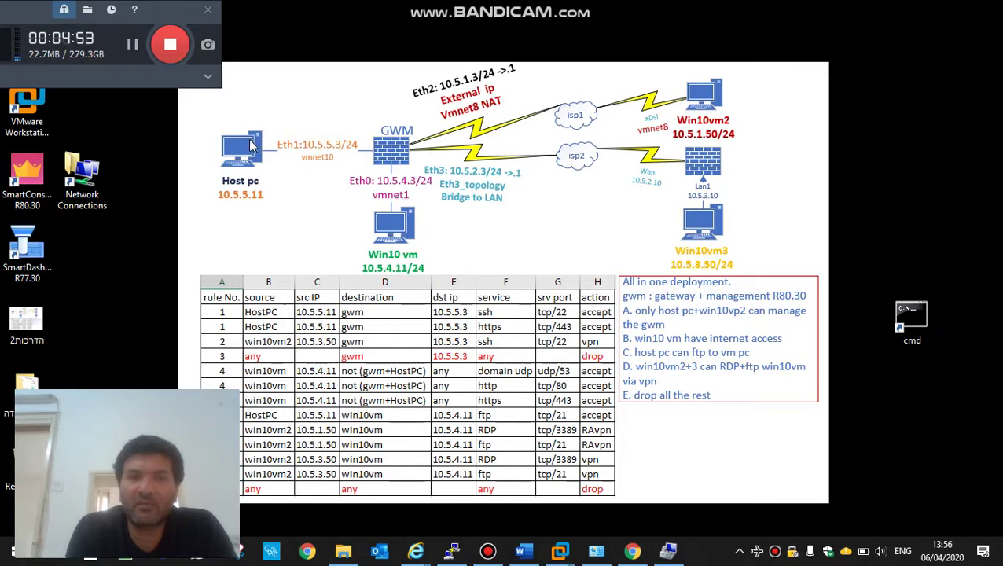
double_click(898, 315)
right_click(898, 315)
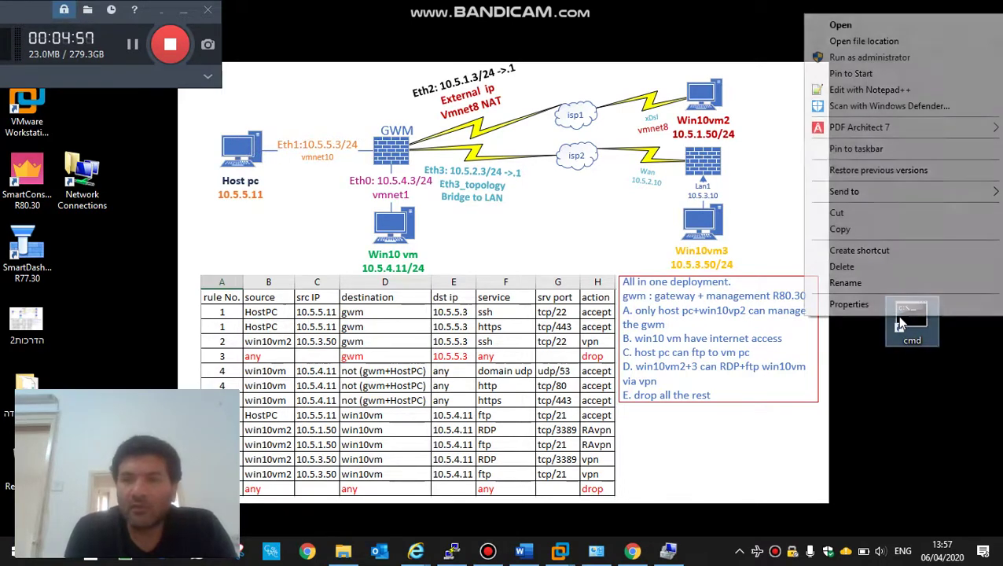
click(859, 59)
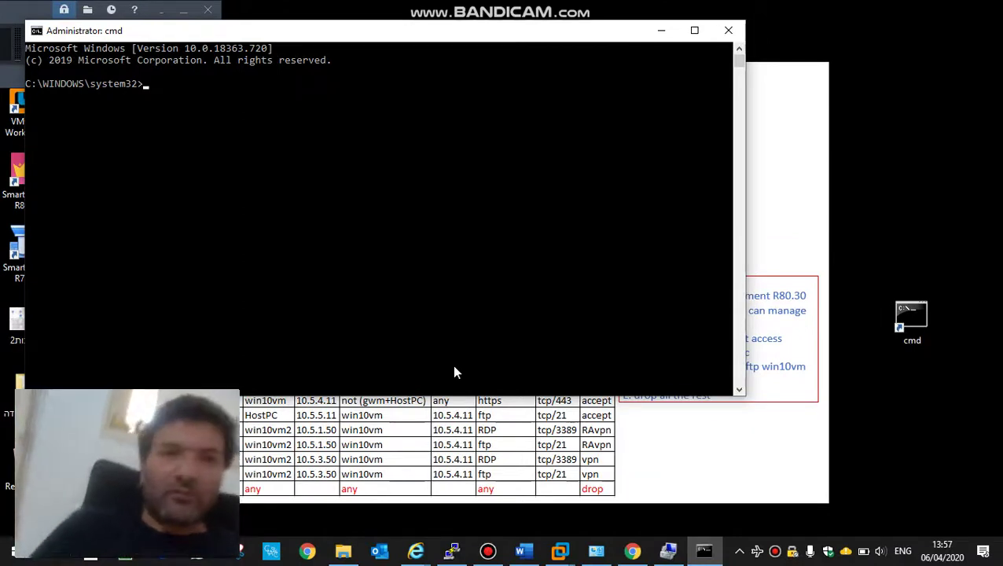
Add a persistent route for 10.5.2.0 mask 255.255.255.0 via 10.5.5.3
text(route add)
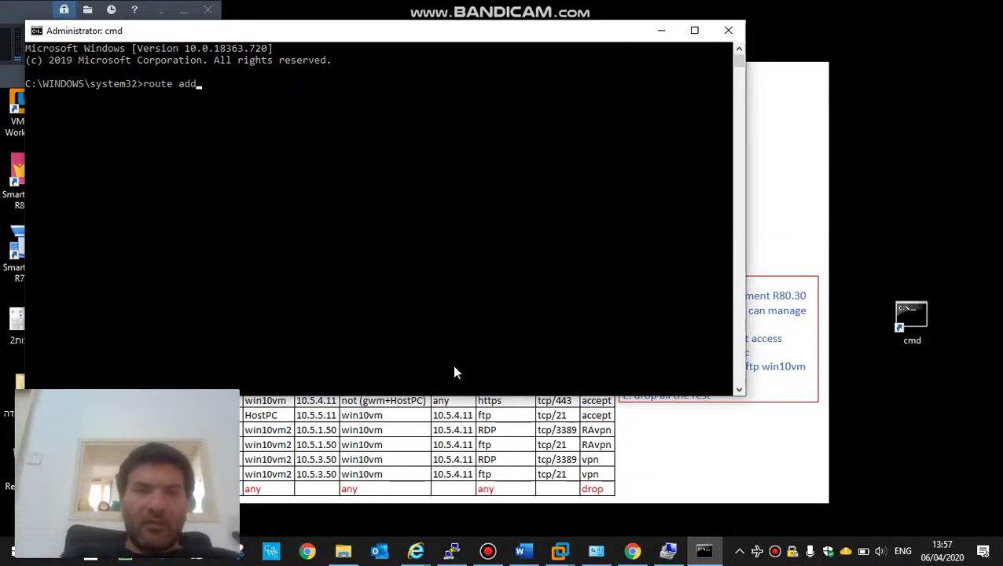
text( 1)
text(5.2)
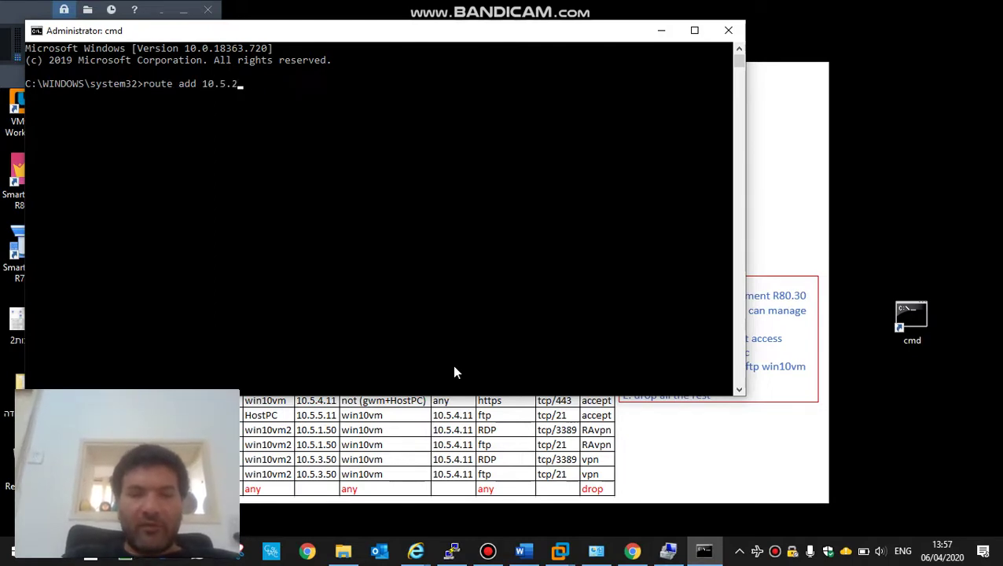
text(mask 255.255.2)
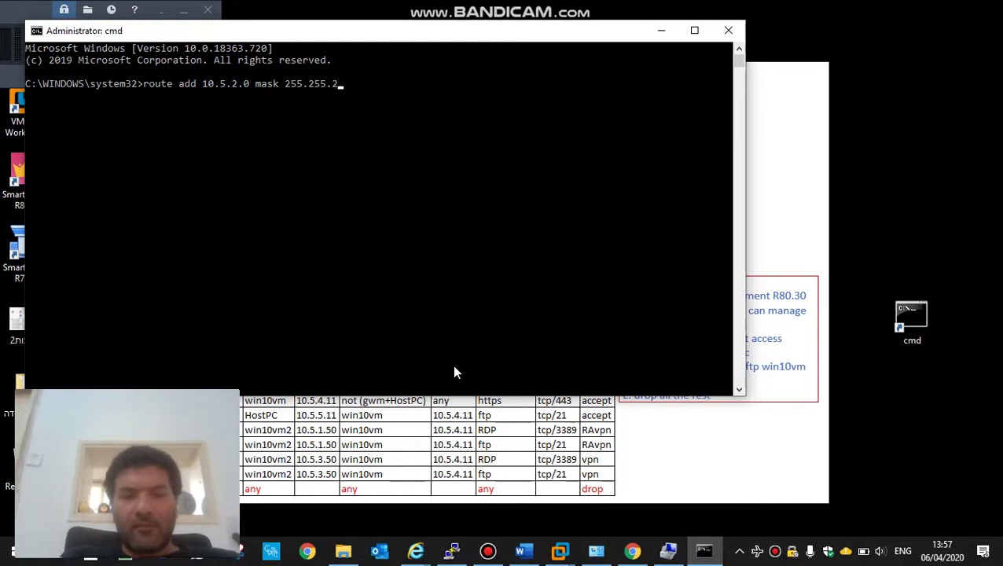
text(0)
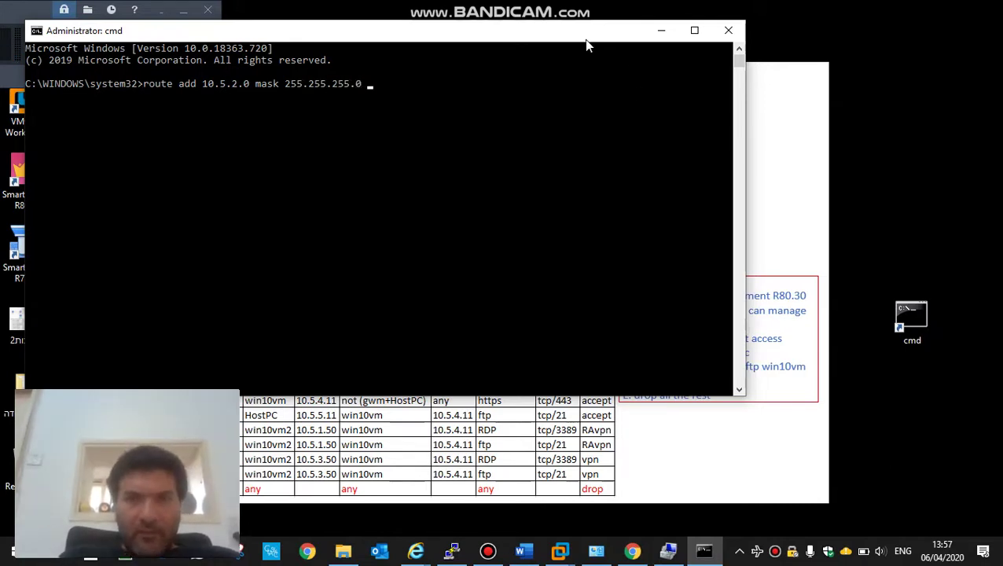
mouse_move(586, 39)
mouse_down()
mouse_move(662, 231)
mouse_move(672, 193)
mouse_up()
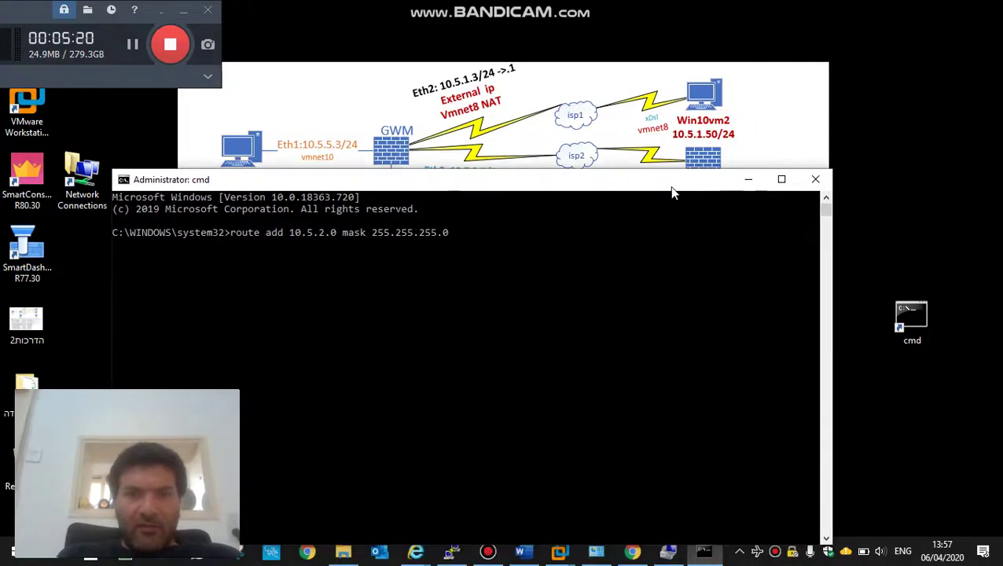
text(10.5.5.3)
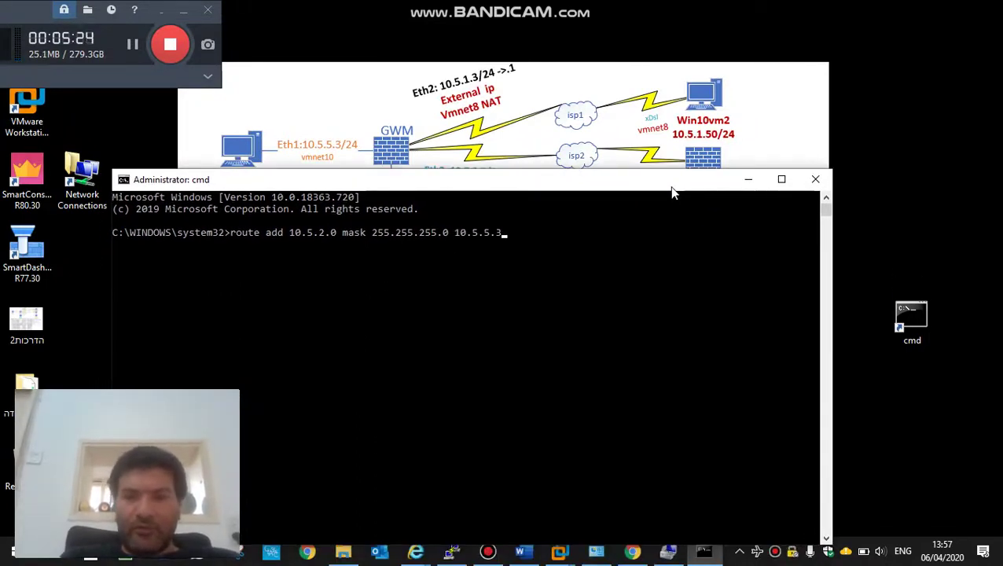
text( -p)
key(Return)
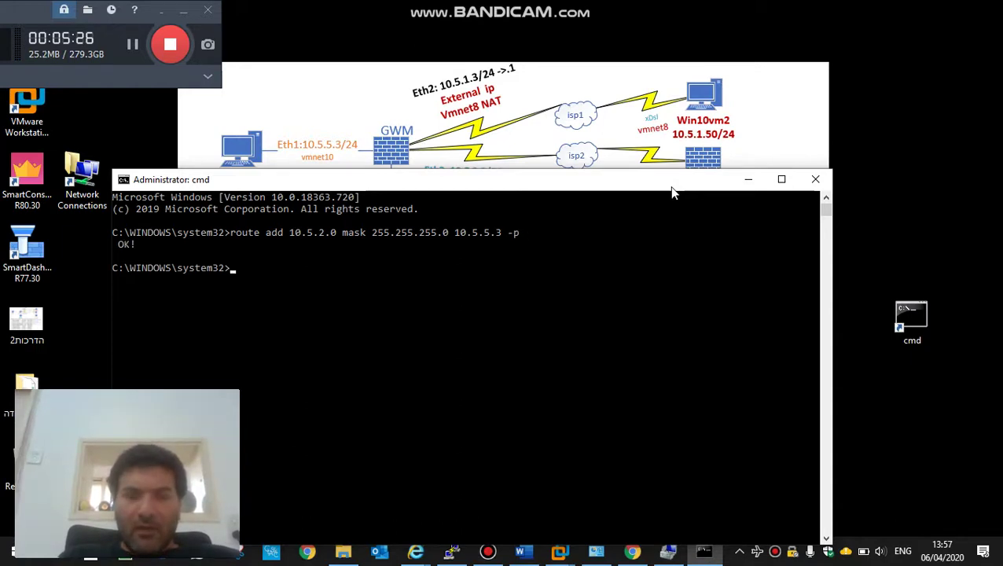
Add the matching persistent route for 10.5.3.0/24 via 10.5.5.3, then minimize Command Prompt
key(Up)
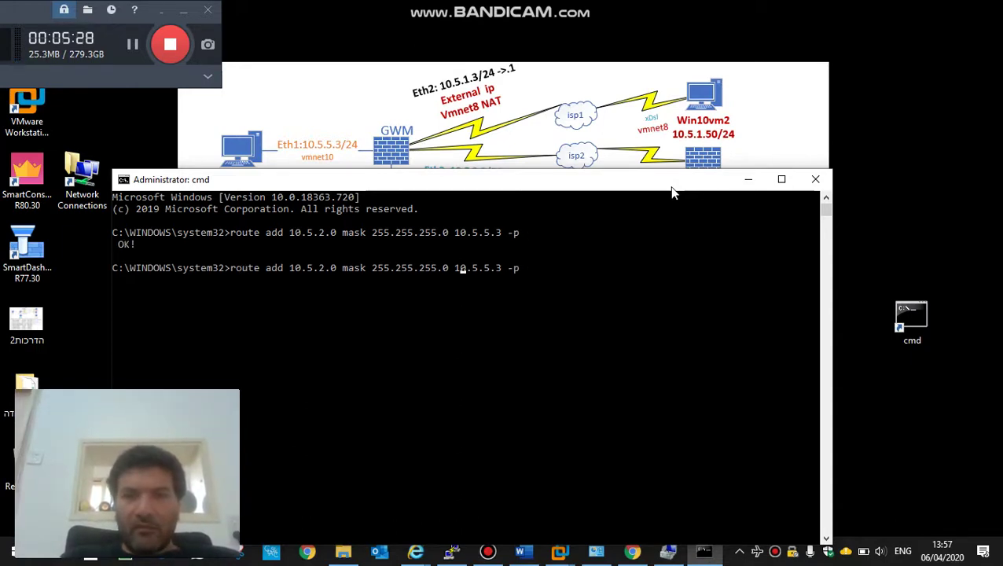
key(Left)
key(Left)
key(Left)
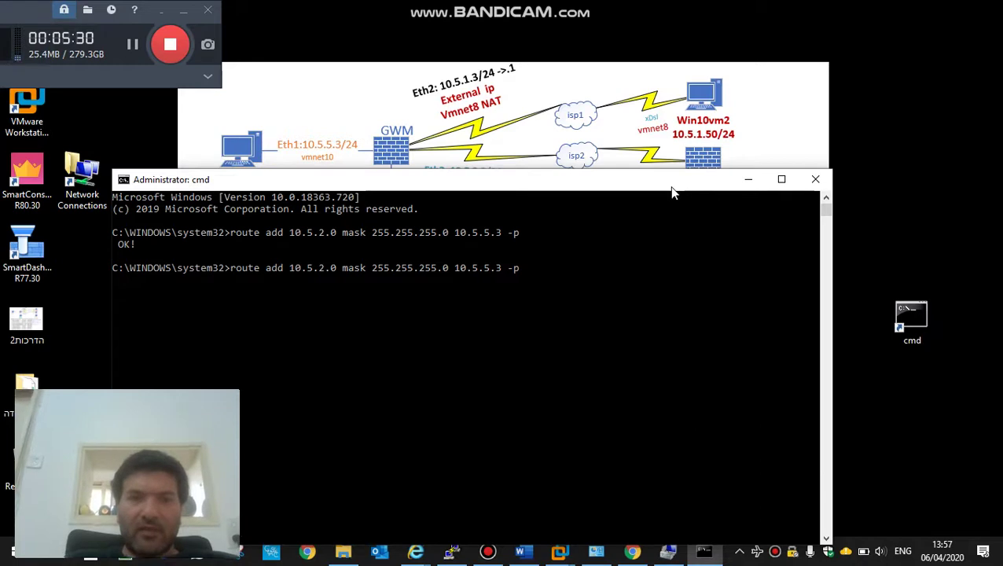
key(BackSpace)
text(3)
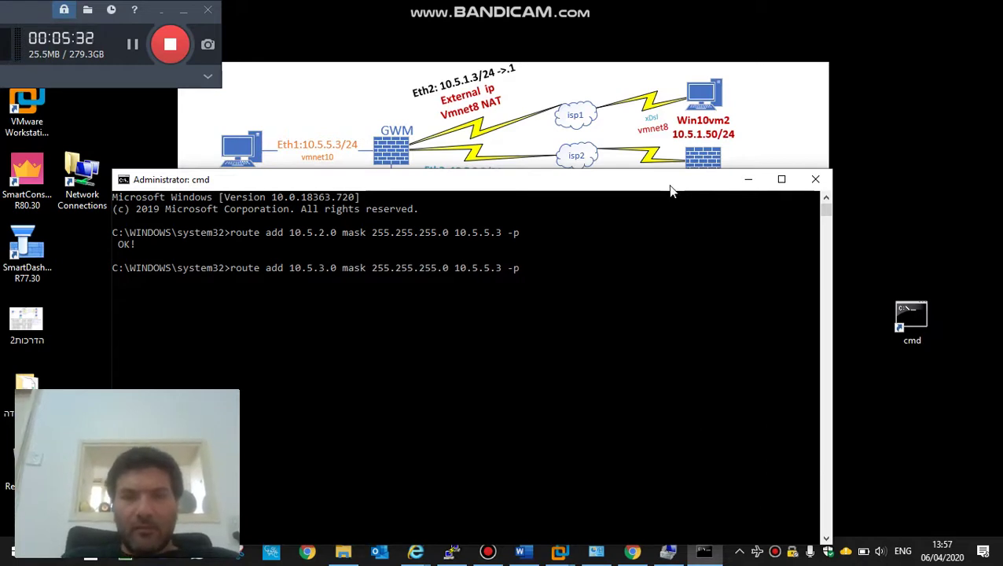
mouse_move(672, 187)
mouse_down()
mouse_move(679, 253)
mouse_move(684, 193)
mouse_up()
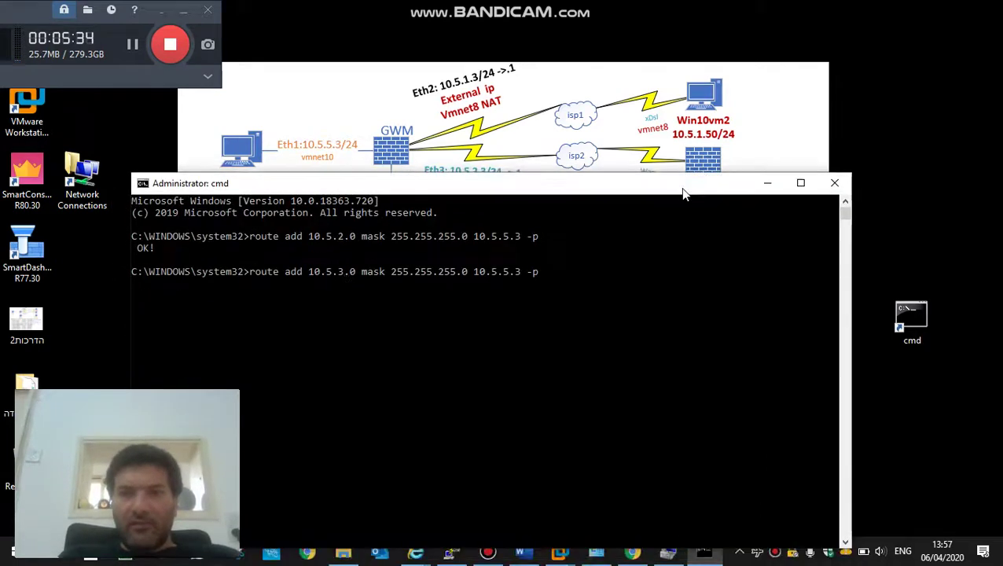
key(Return)
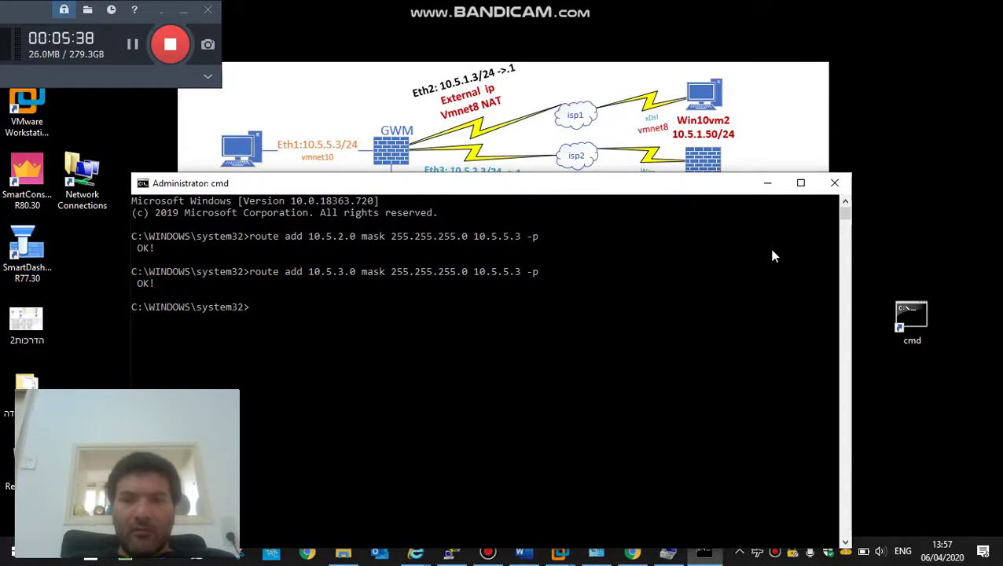
click(769, 184)
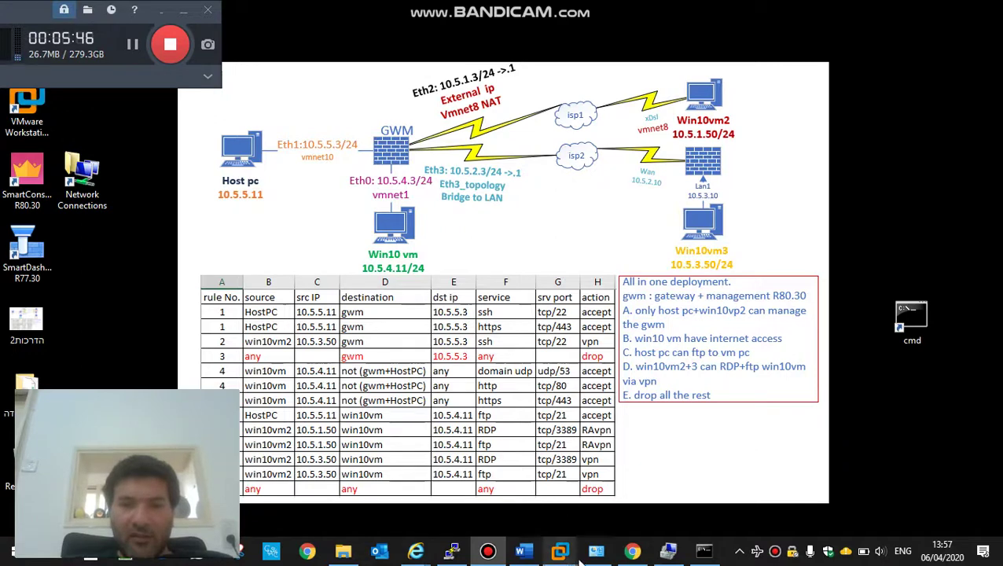
Check the gwm8030 VM console, minimize VMware, and open a new Chrome window
mouse_move(560, 551)
click(568, 470)
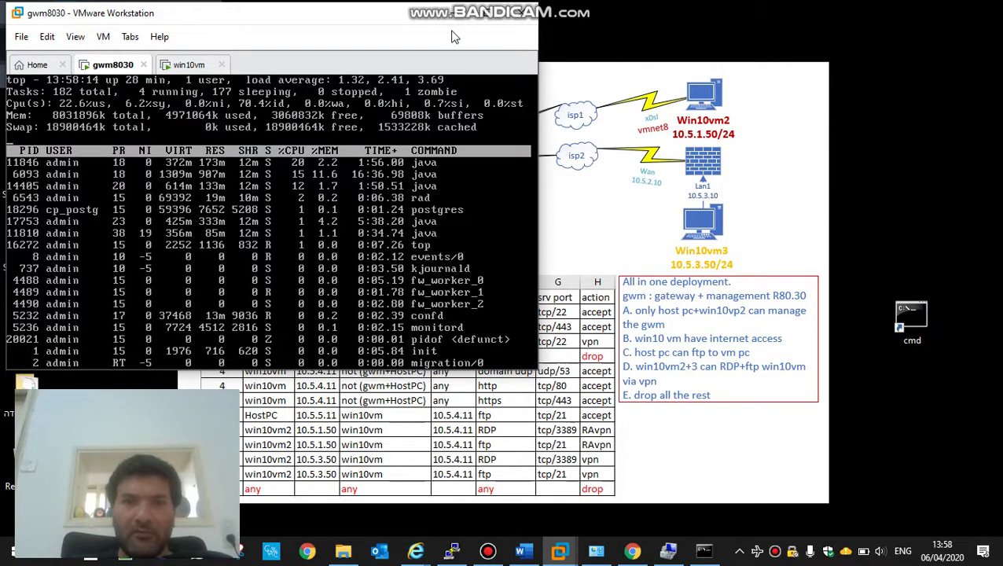
click(456, 19)
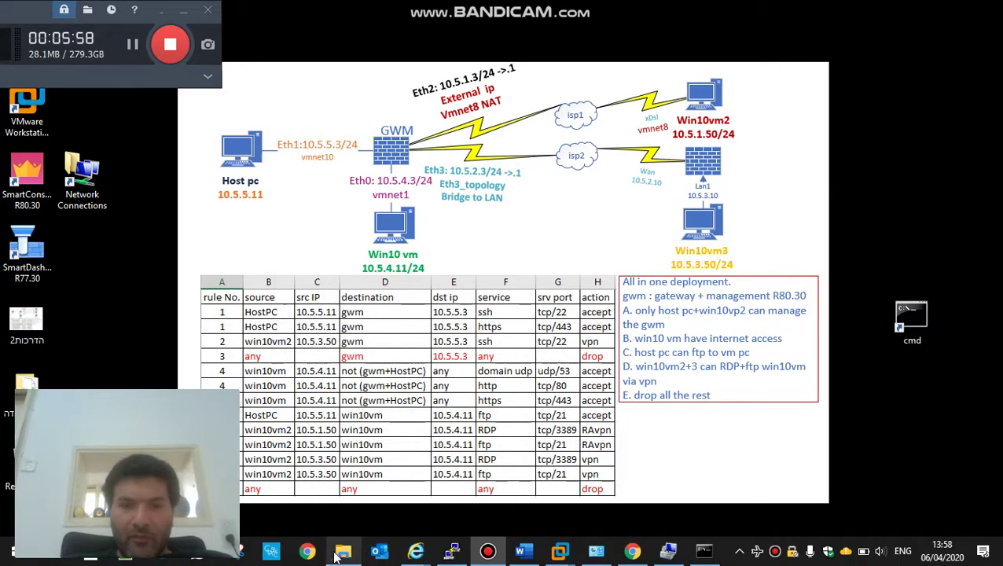
click(307, 550)
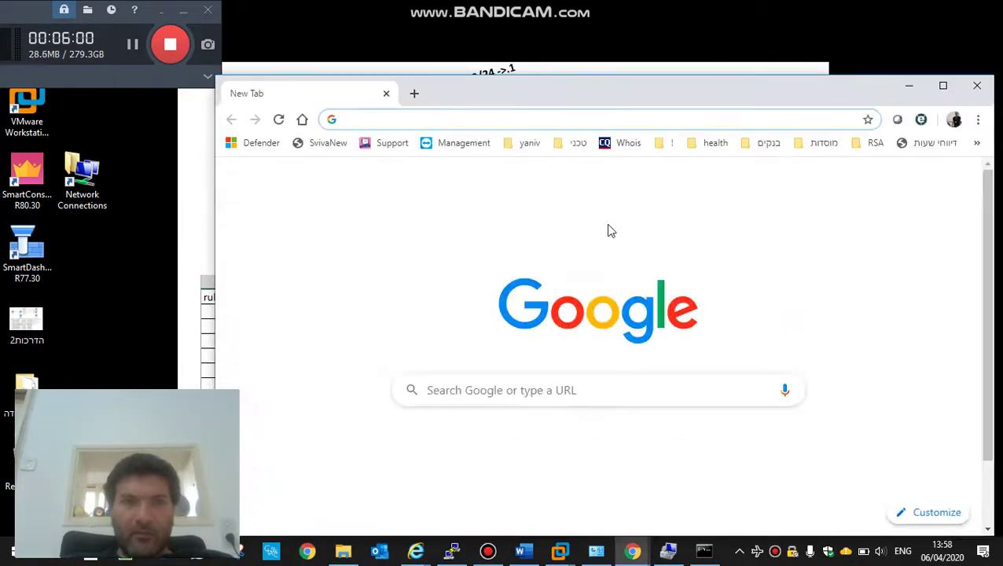
click(945, 88)
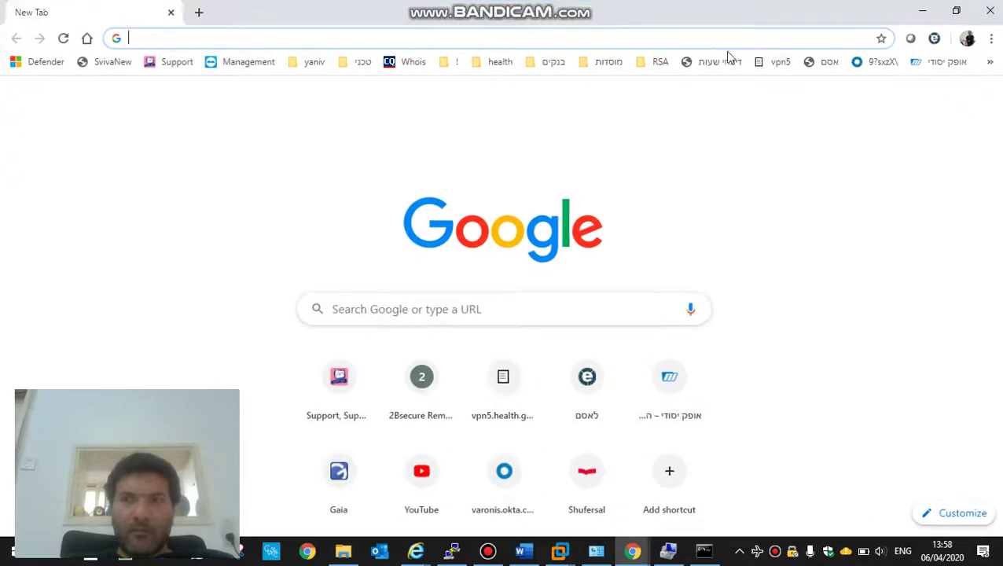
click(710, 41)
text(http)
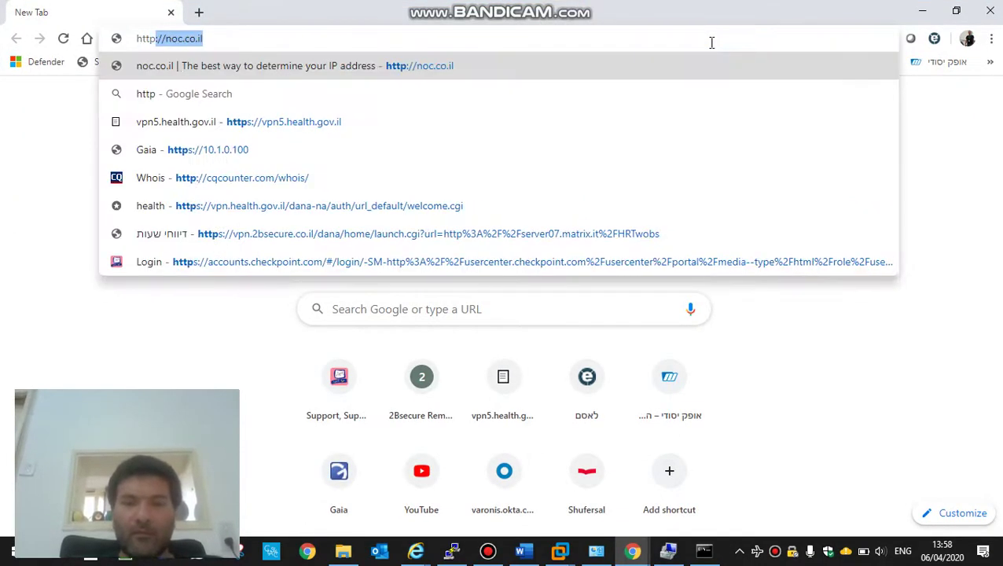
text(s://10)
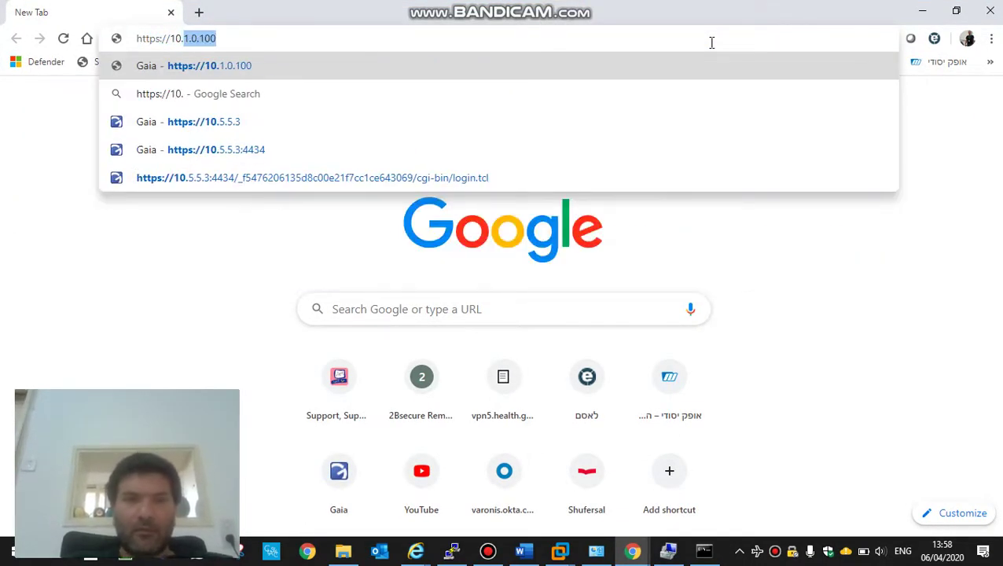
text(.5.)
key(Down)
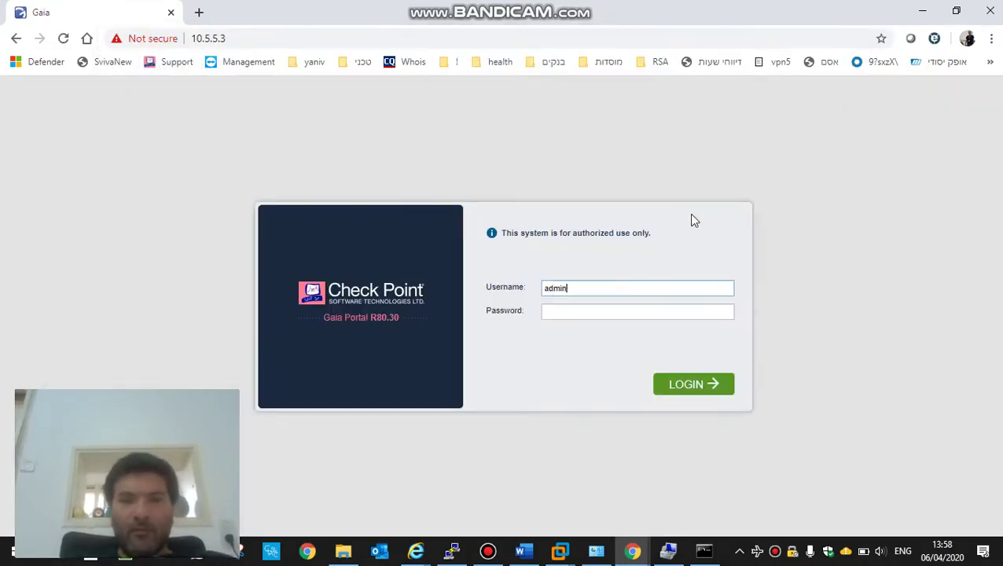
key(Tab)
text(****)
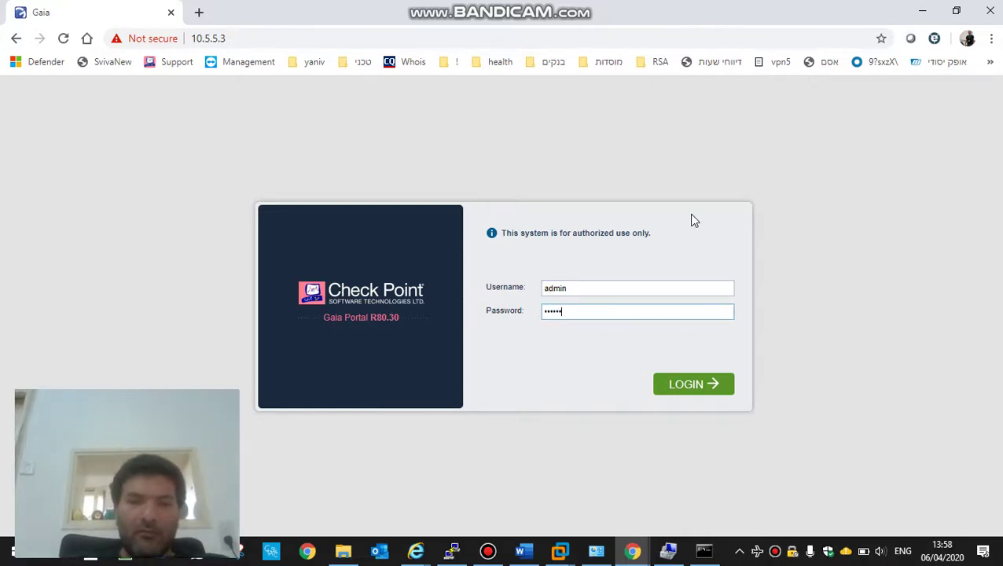
text(*****)
key(Return)
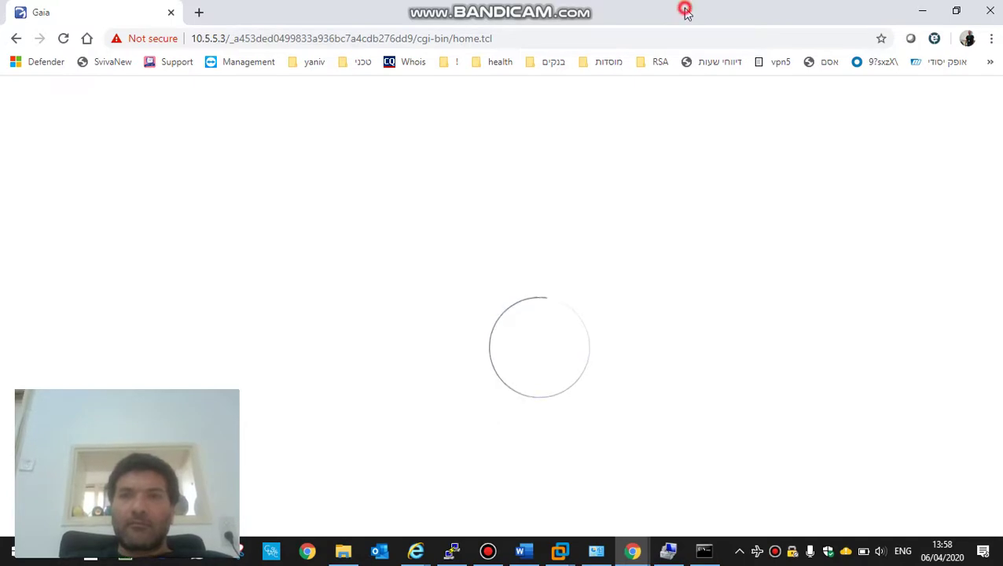
mouse_move(685, 8)
mouse_down()
mouse_move(362, 96)
mouse_move(437, 220)
mouse_move(485, 205)
mouse_up()
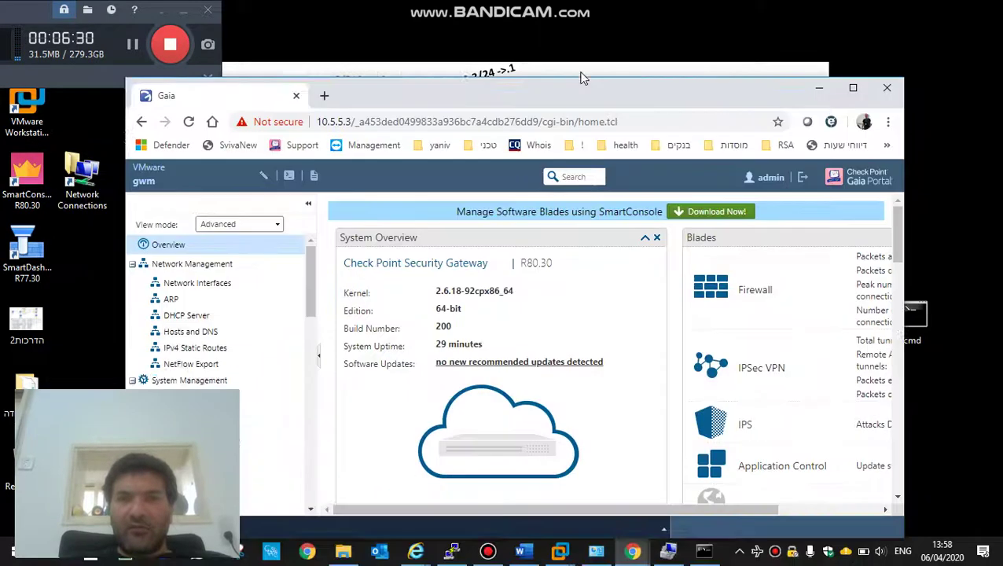
mouse_move(485, 205)
mouse_down()
mouse_move(693, 45)
mouse_move(714, 45)
mouse_up()
Enable eth3 with IPv4 10.5.2.3, mask 255.255.255.0 and comment home-office
click(340, 235)
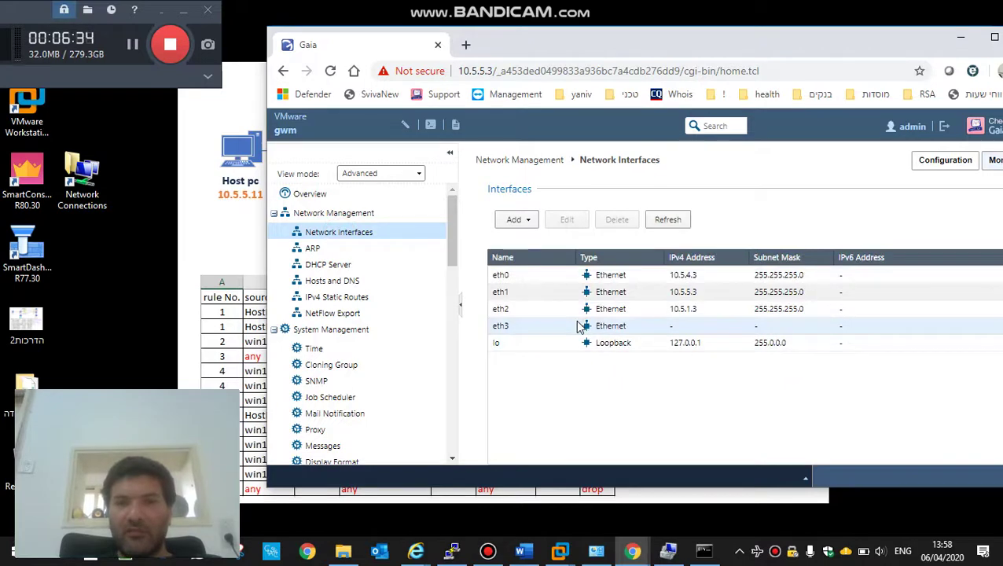
double_click(577, 327)
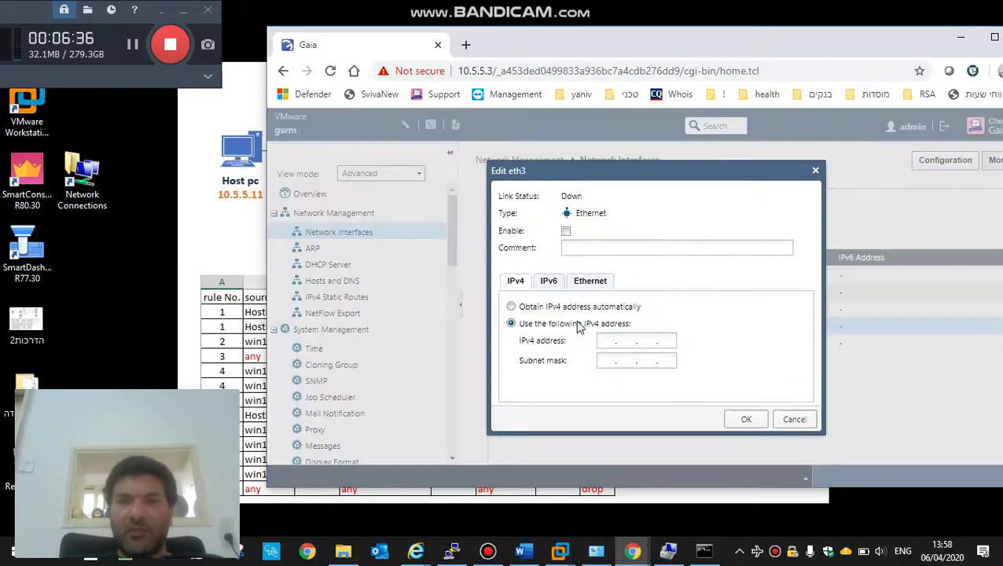
click(566, 231)
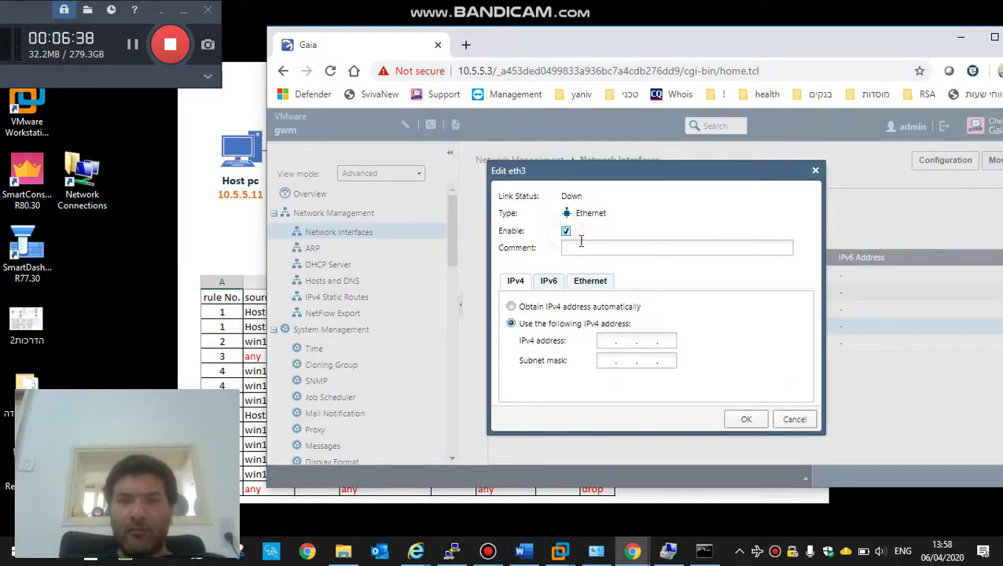
text(home-offic)
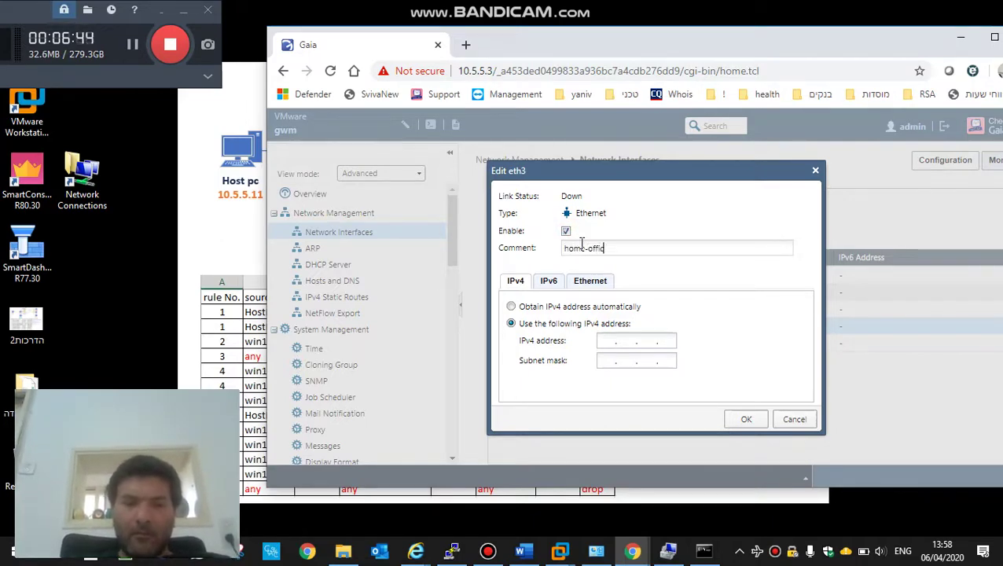
text(e)
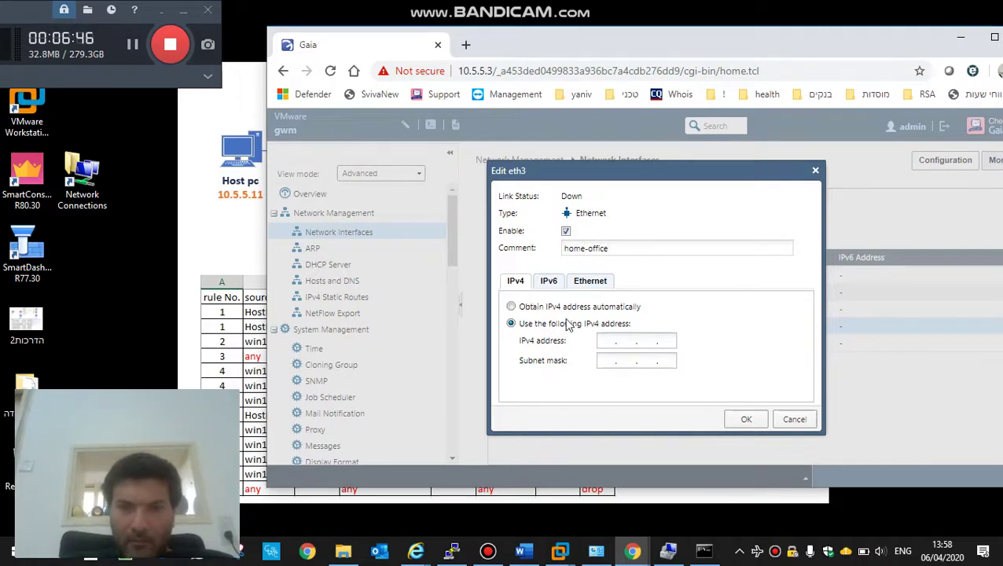
click(602, 341)
drag(644, 41, 621, 234)
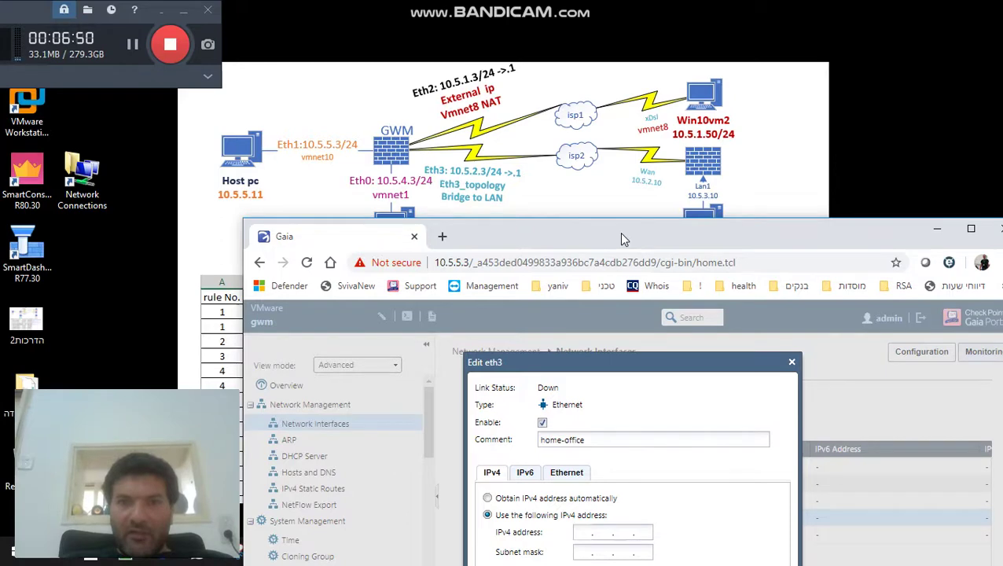
text(10 . 5 . 2 . 3)
text(255 . 255 . 255 . 0)
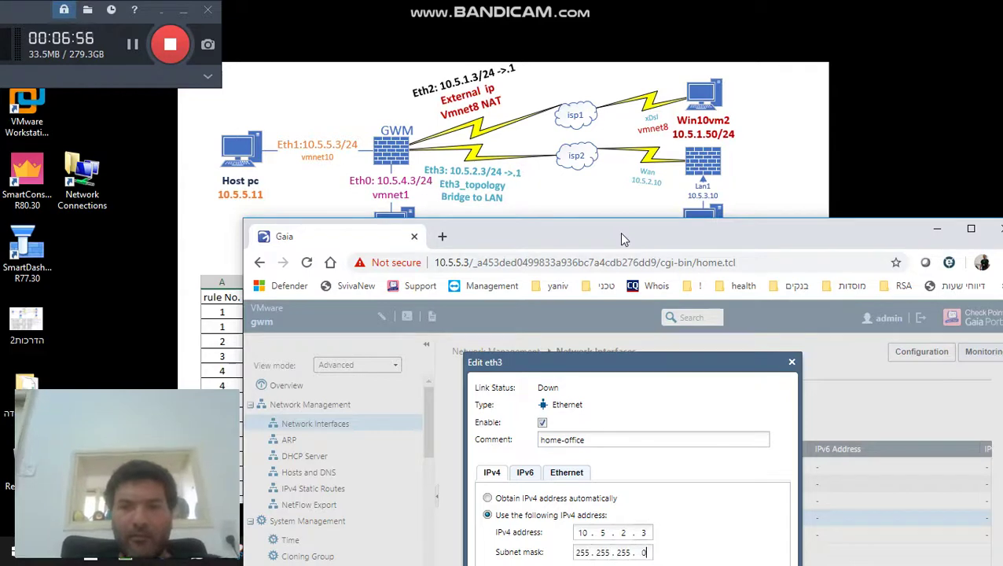
double_click(621, 236)
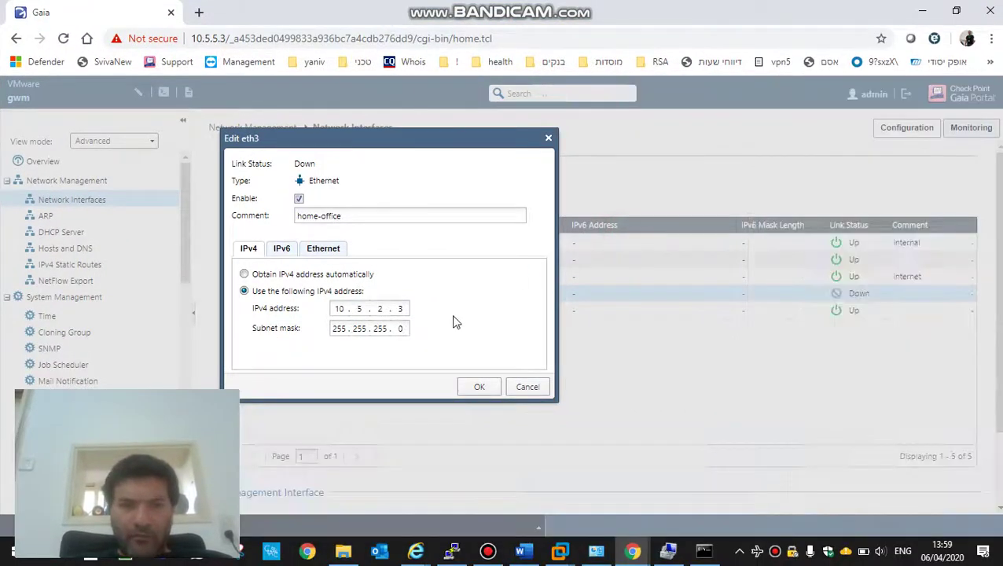
click(478, 386)
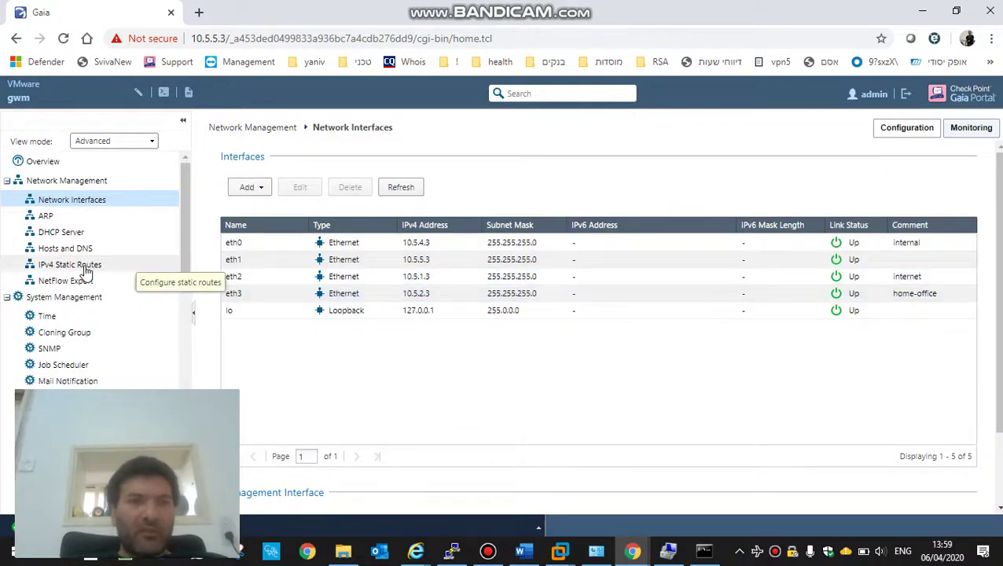
click(85, 267)
Start a static route to 10.5.3.0 mask 255.255.255.0 commented 'home office'
click(243, 181)
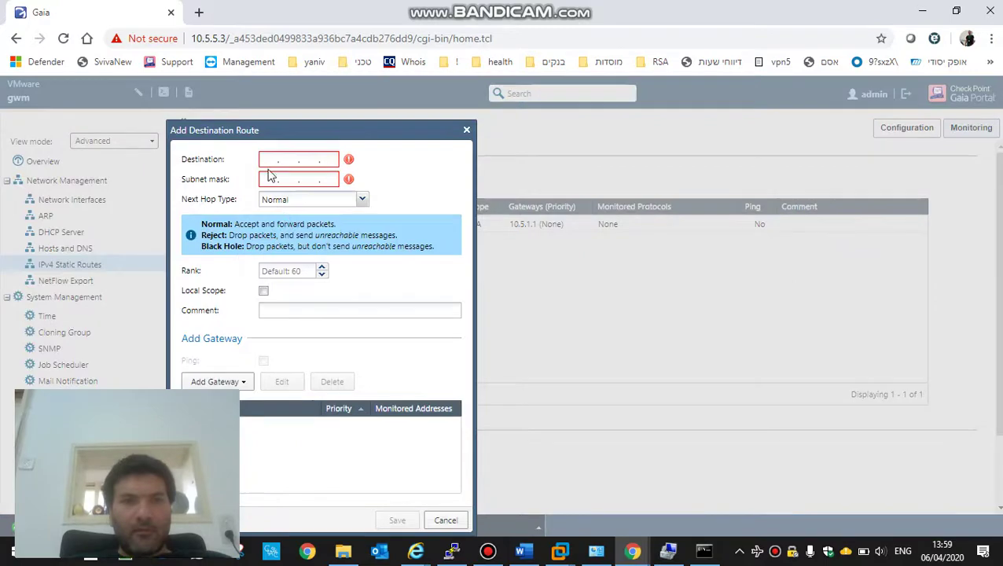
click(267, 161)
mouse_move(707, 6)
mouse_down()
mouse_move(456, 180)
mouse_move(571, 82)
mouse_up()
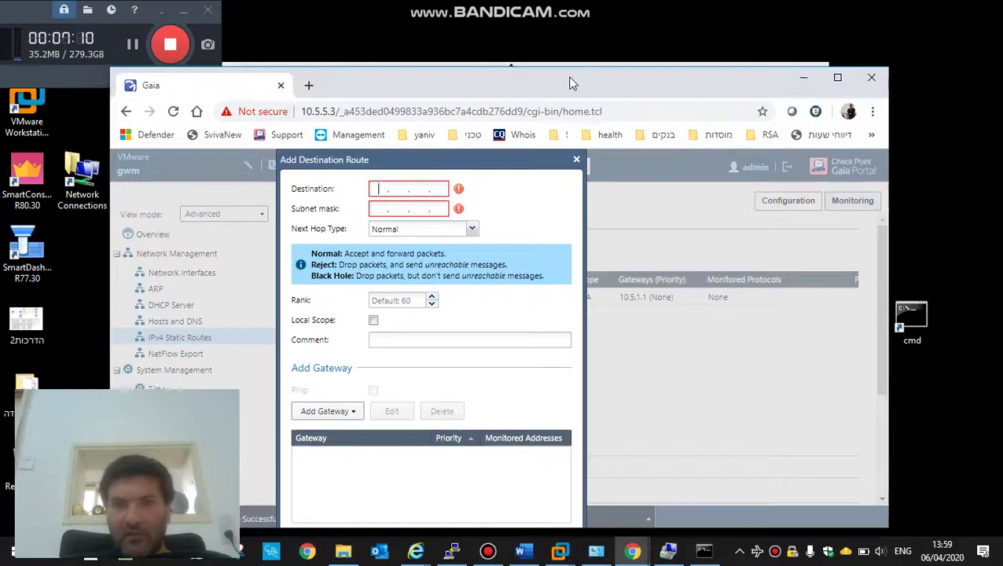
text(10.5)
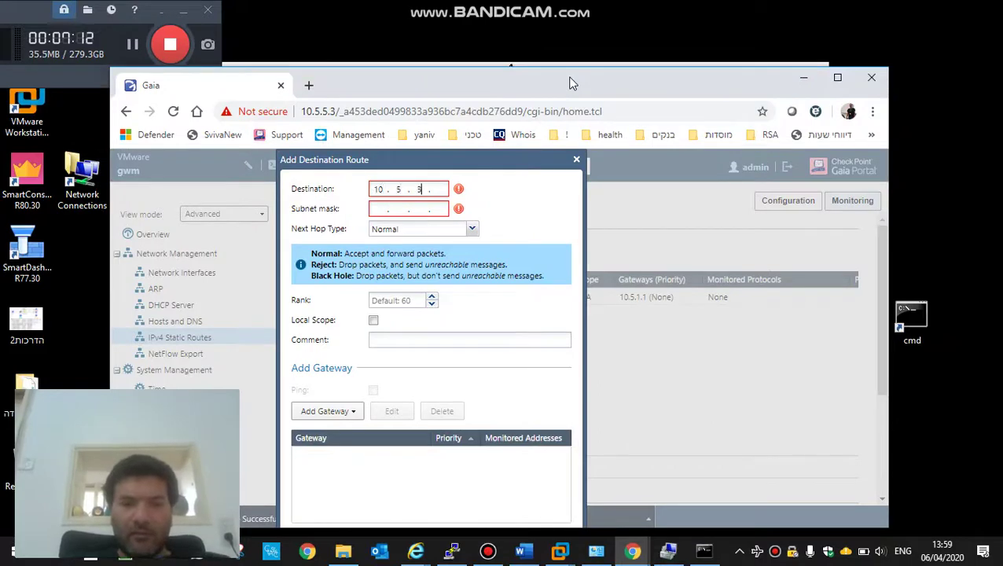
text(.0)
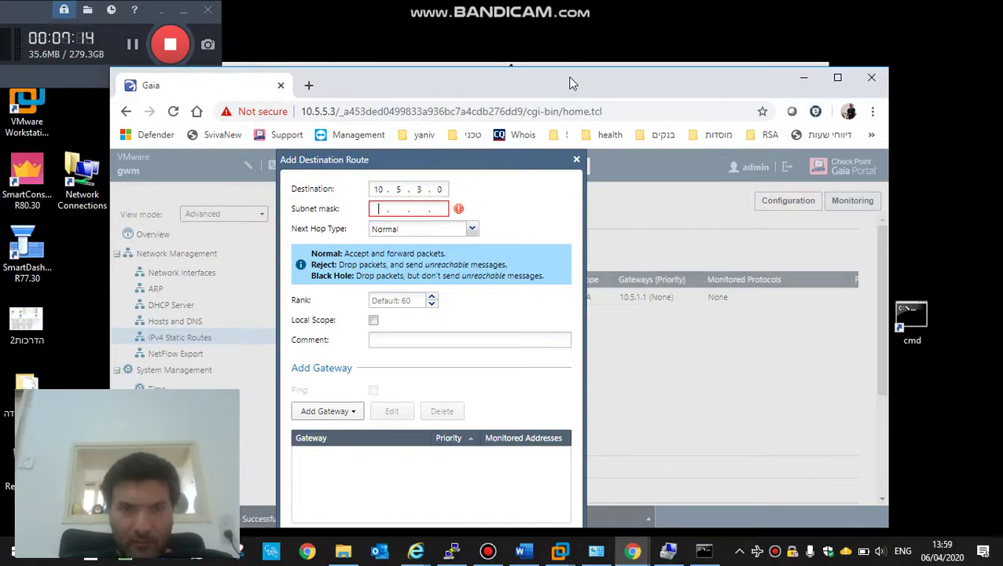
text(255.255.255.)
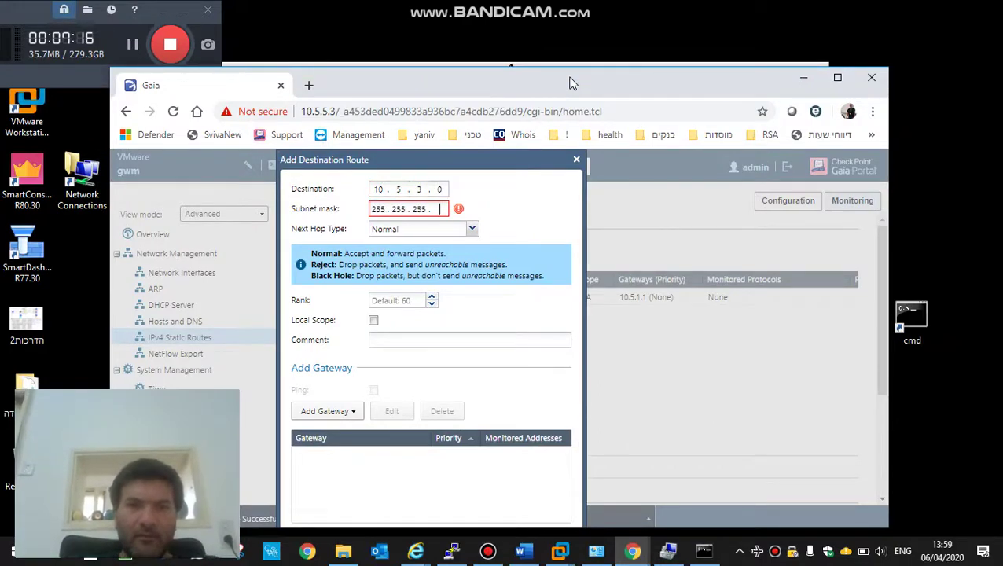
text(0)
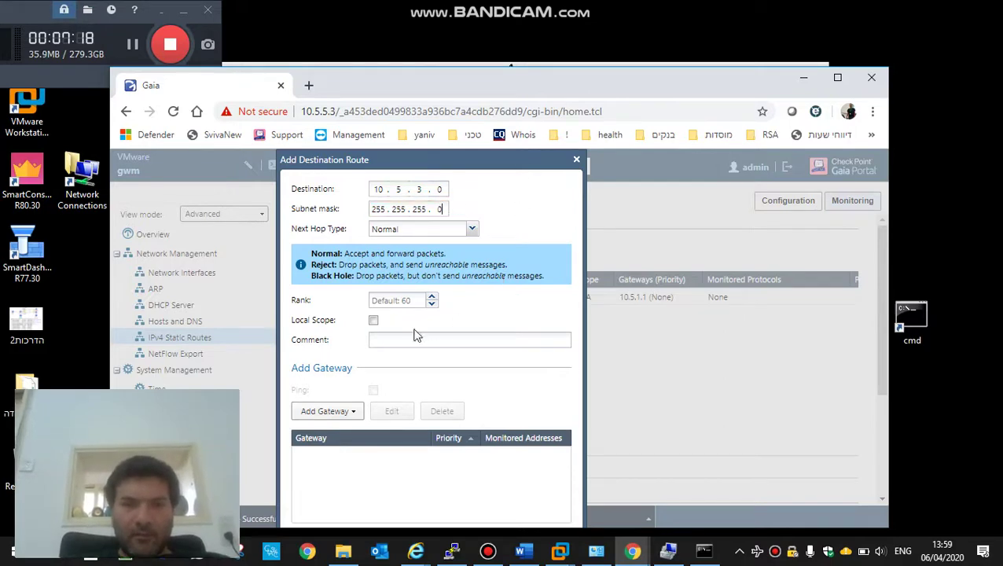
click(379, 336)
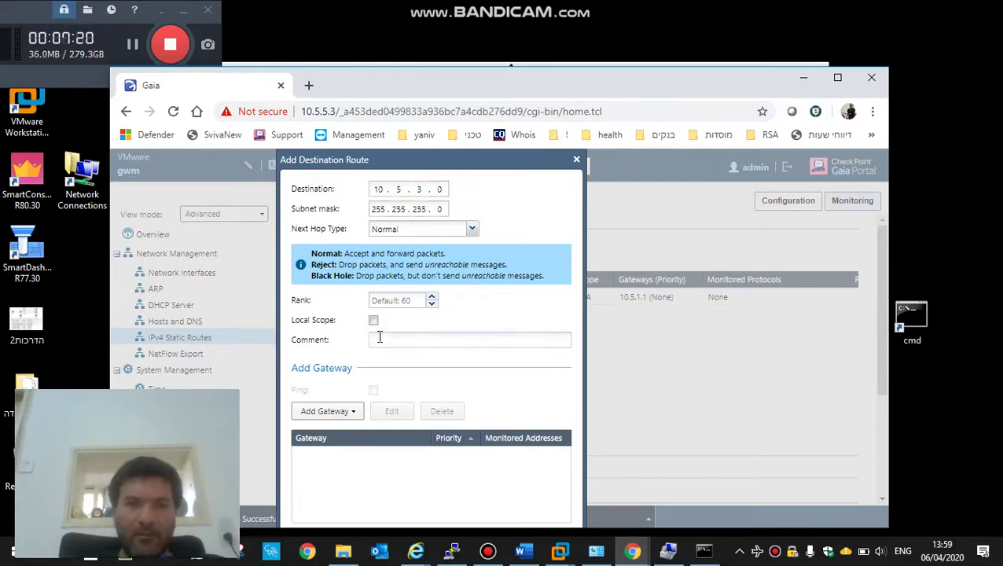
text(homeoff)
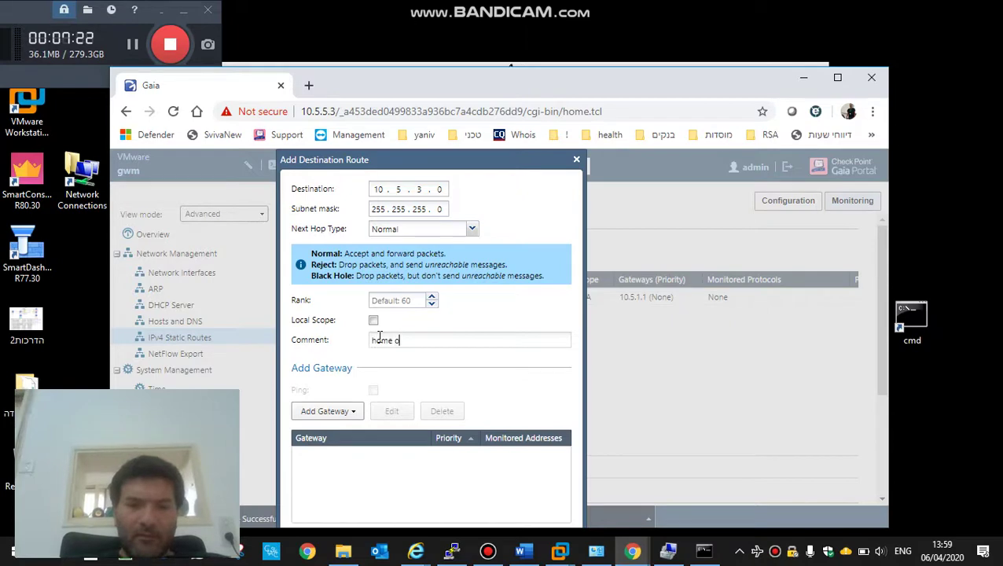
text(ice)
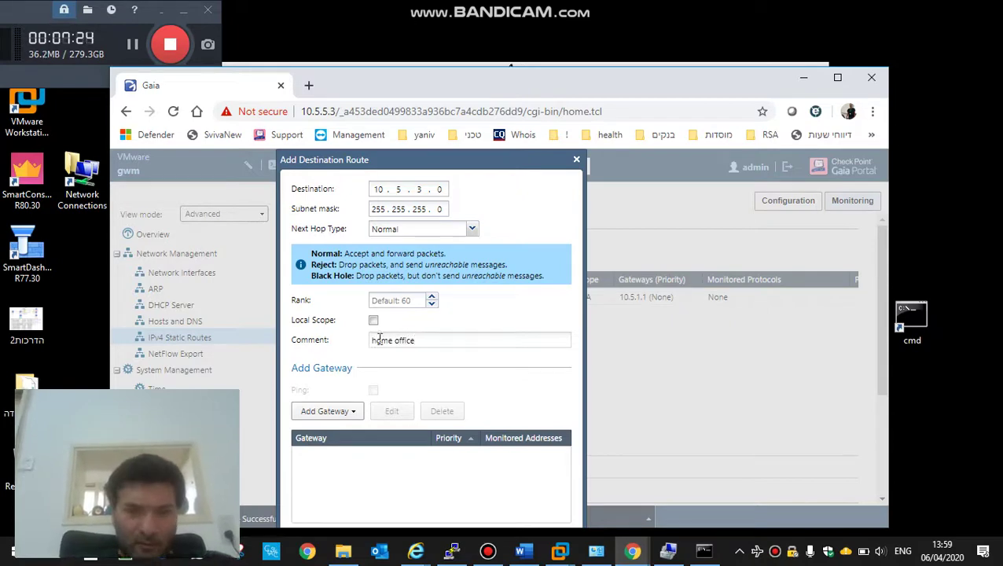
click(346, 413)
Add gateway 10.5.2.10 with priority 1 to the 10.5.3.0 route
click(340, 438)
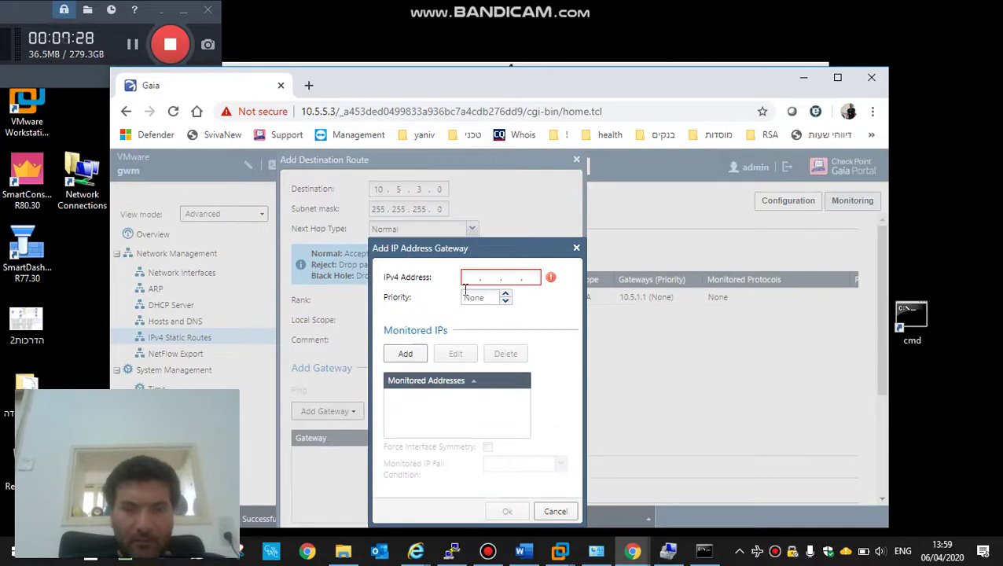
drag(619, 89, 618, 226)
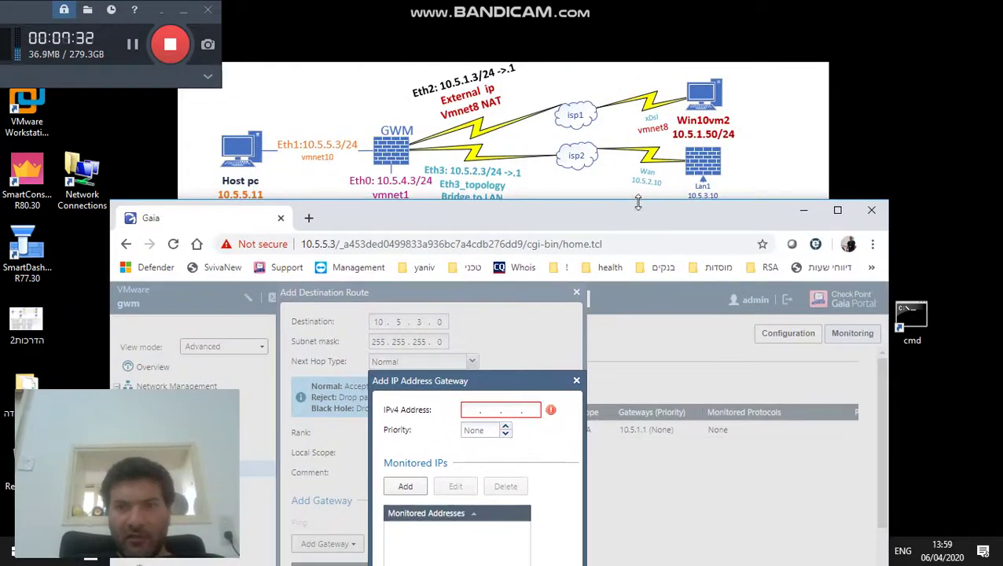
drag(638, 202, 635, 96)
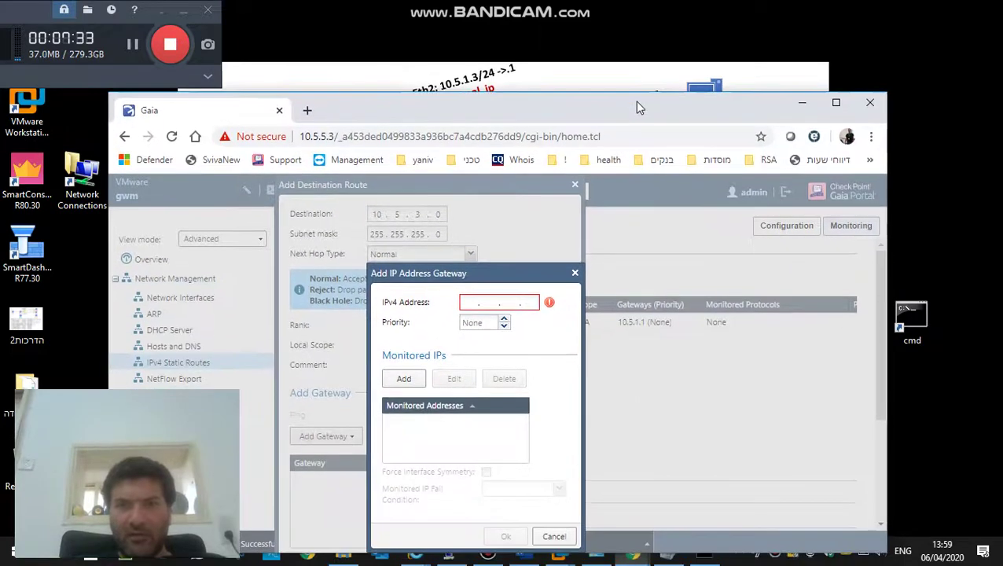
click(471, 303)
text(10 . 5 . 2 )
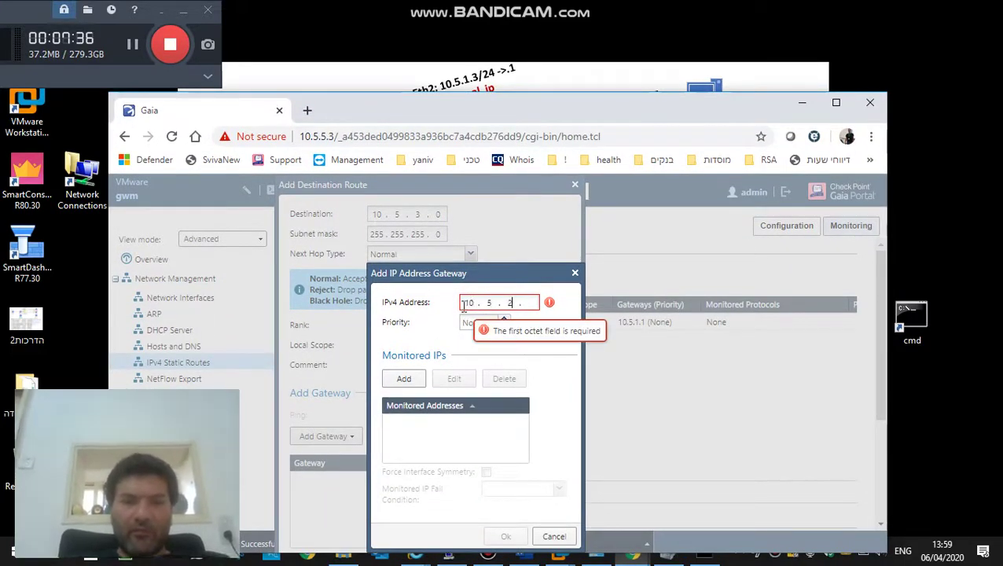
text(. 10)
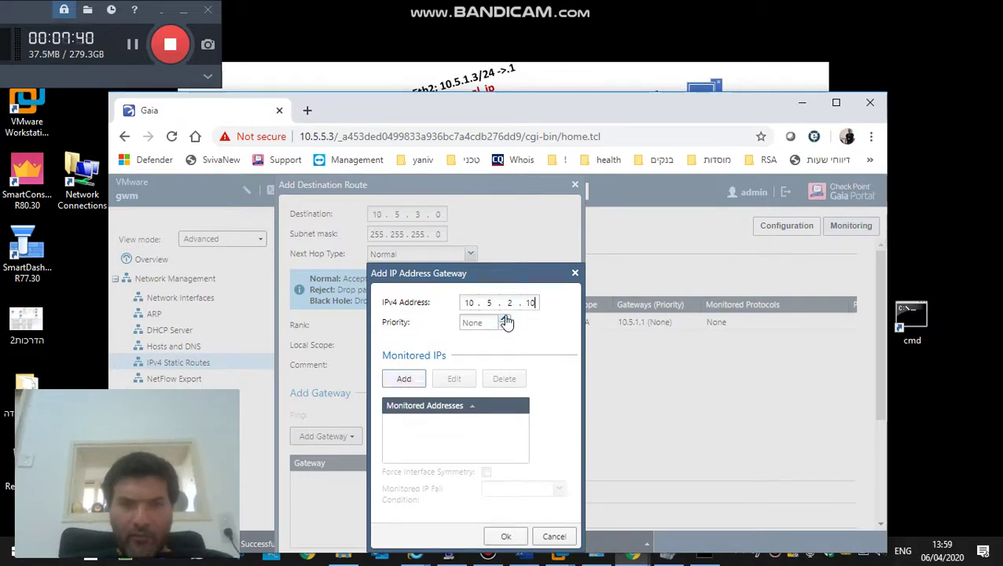
click(505, 318)
click(404, 378)
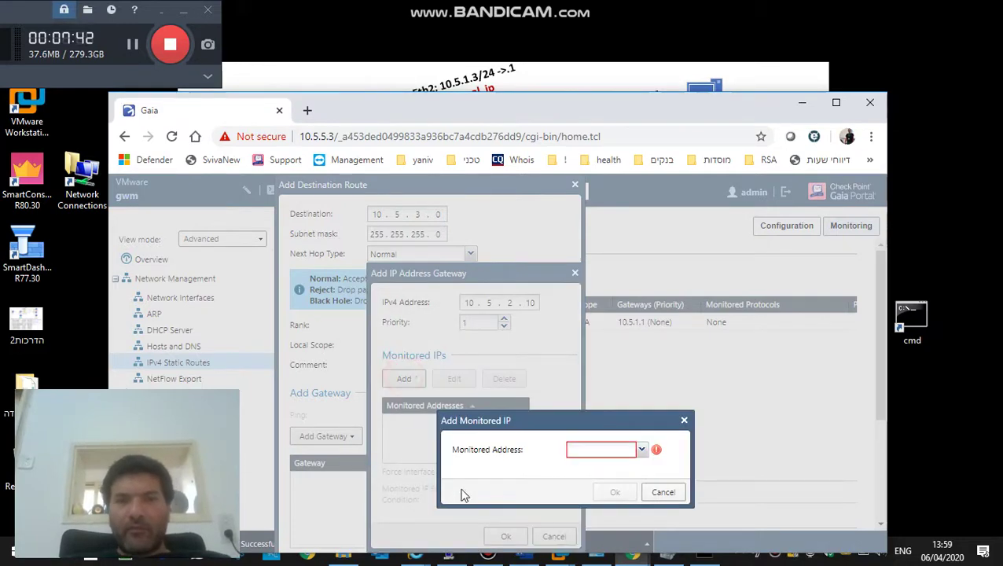
click(663, 492)
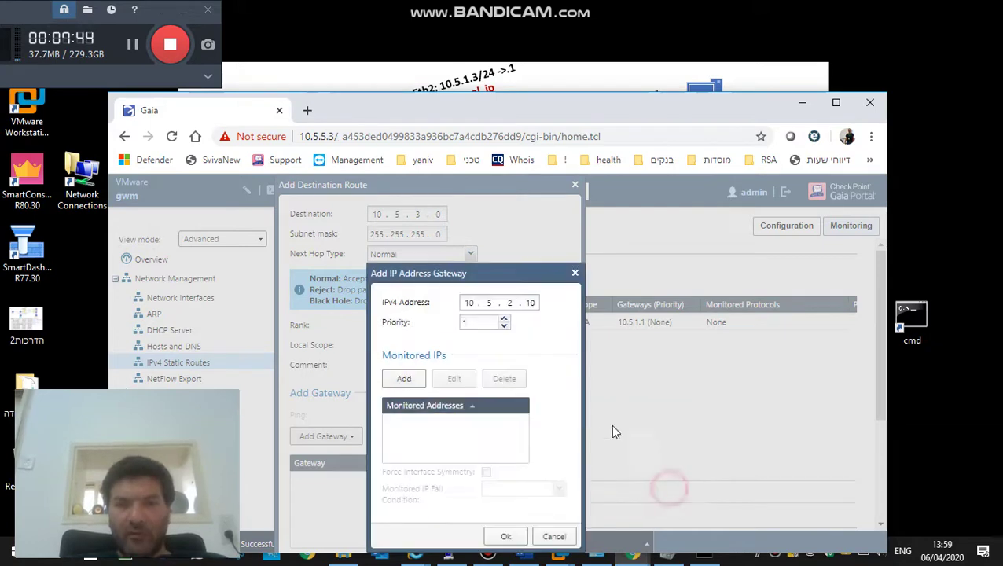
click(506, 538)
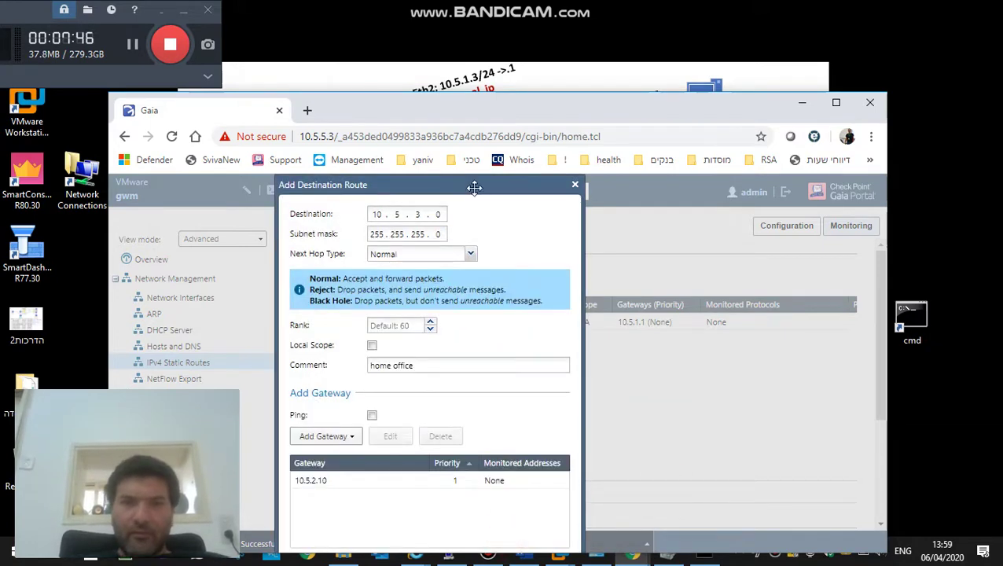
Save the new 10.5.3.0/24 static route
drag(474, 186, 491, 103)
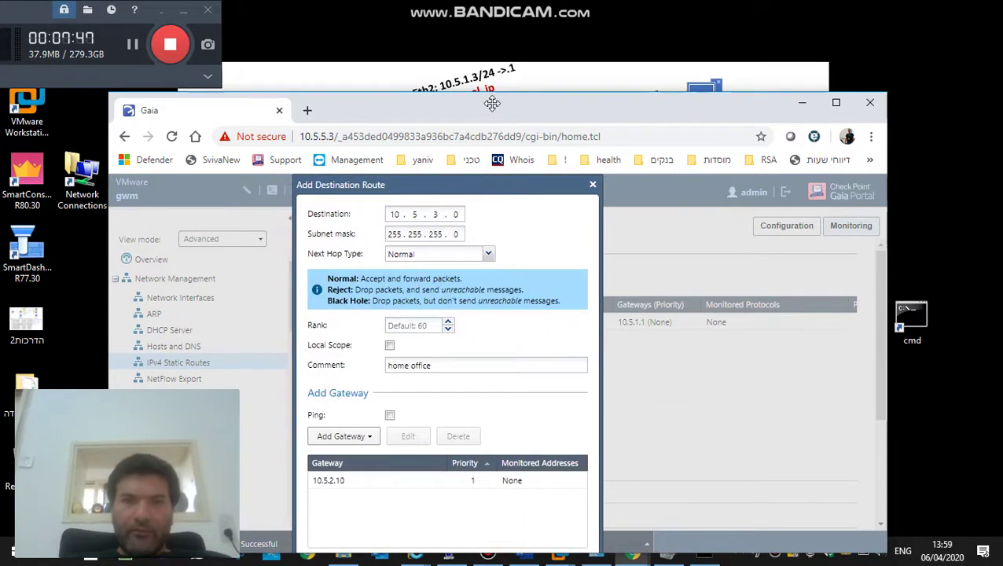
double_click(573, 114)
click(411, 477)
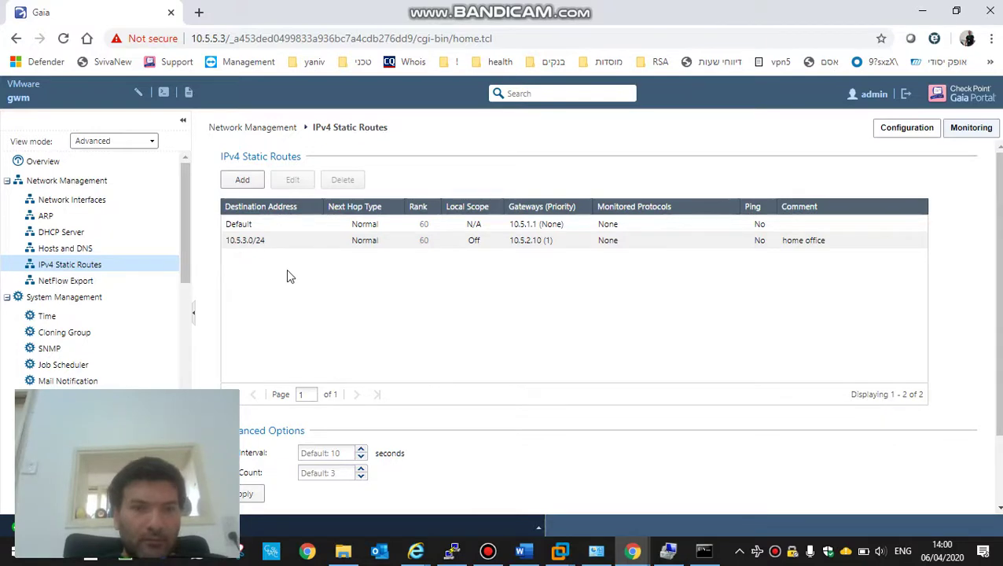
Open a PuTTY SSH session to 10.5.5.3 as admin, then return to the gwm8030 console
right_click(450, 548)
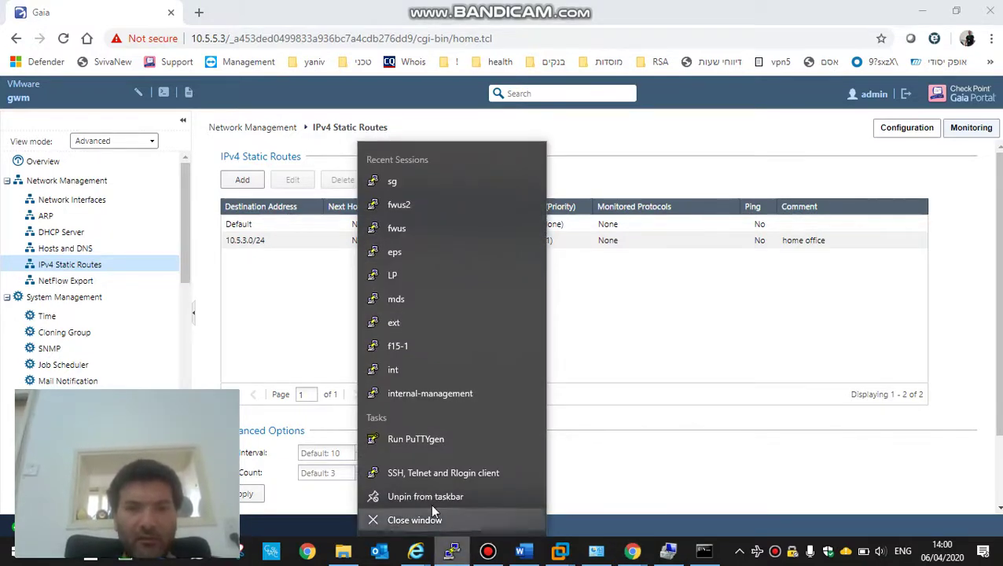
click(421, 476)
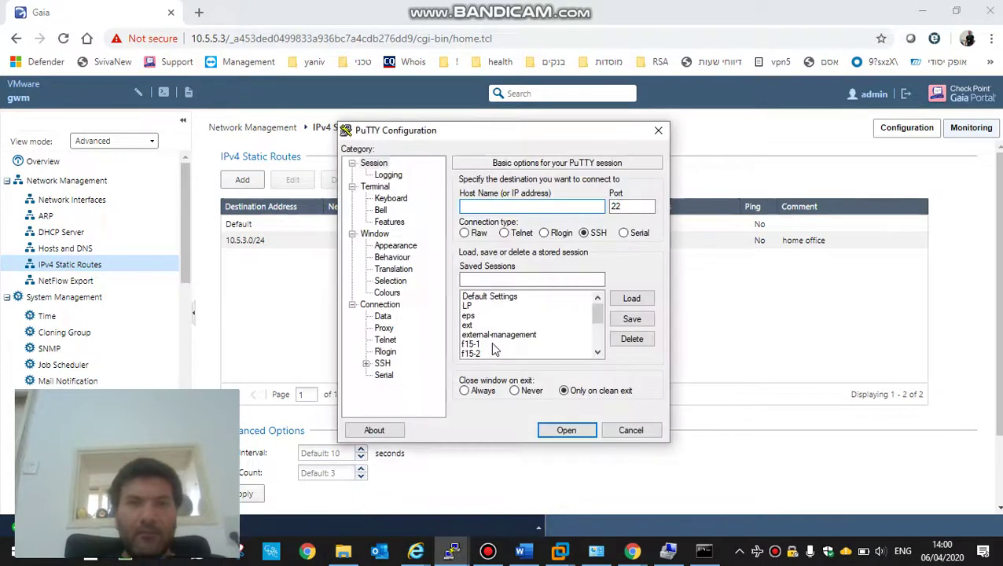
text(10.5.)
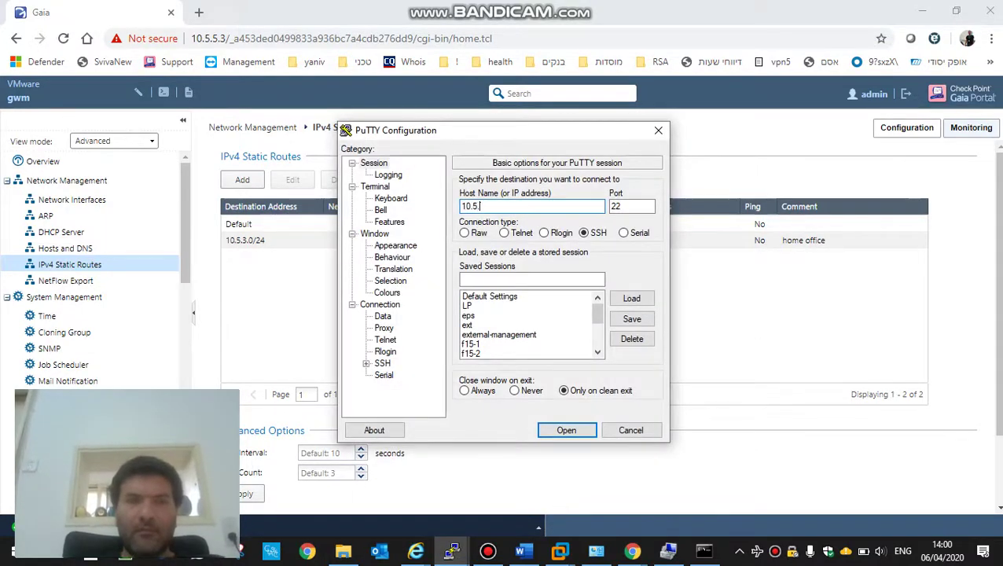
text(3)
key(Return)
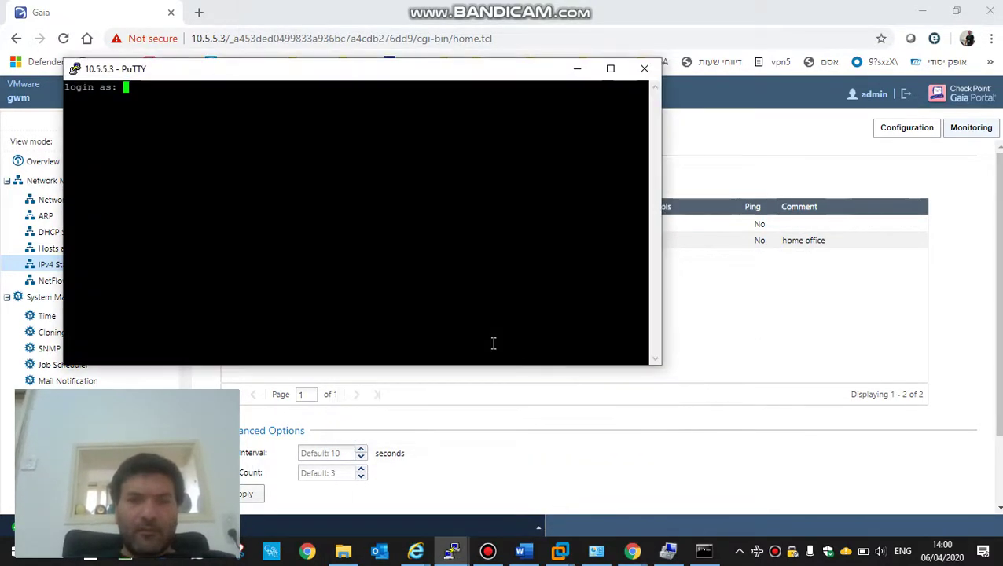
text(dmin)
key(Return)
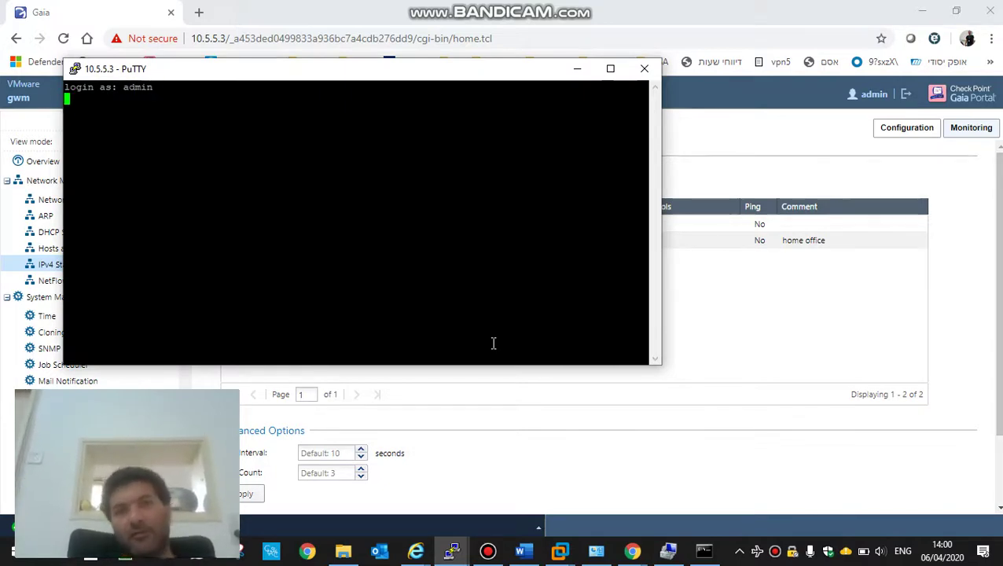
click(559, 550)
click(560, 468)
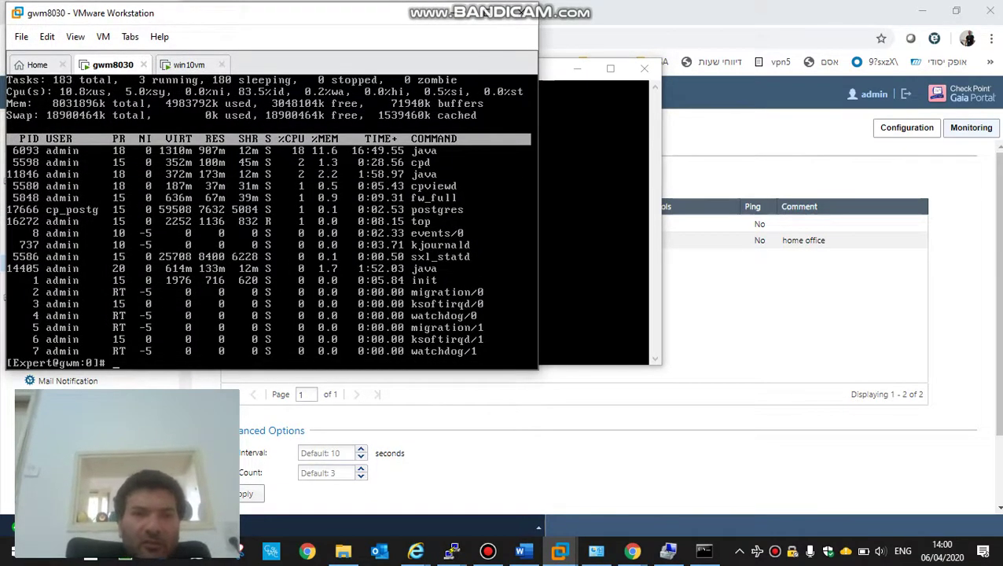
Close the PuTTY session and return to the gwm8030 gateway console
text(ping)
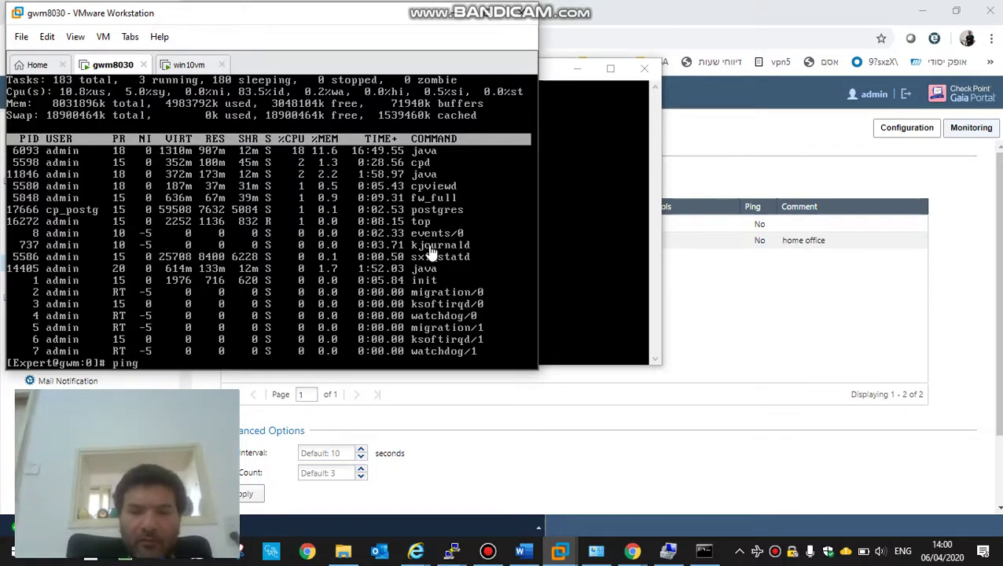
key(super+d)
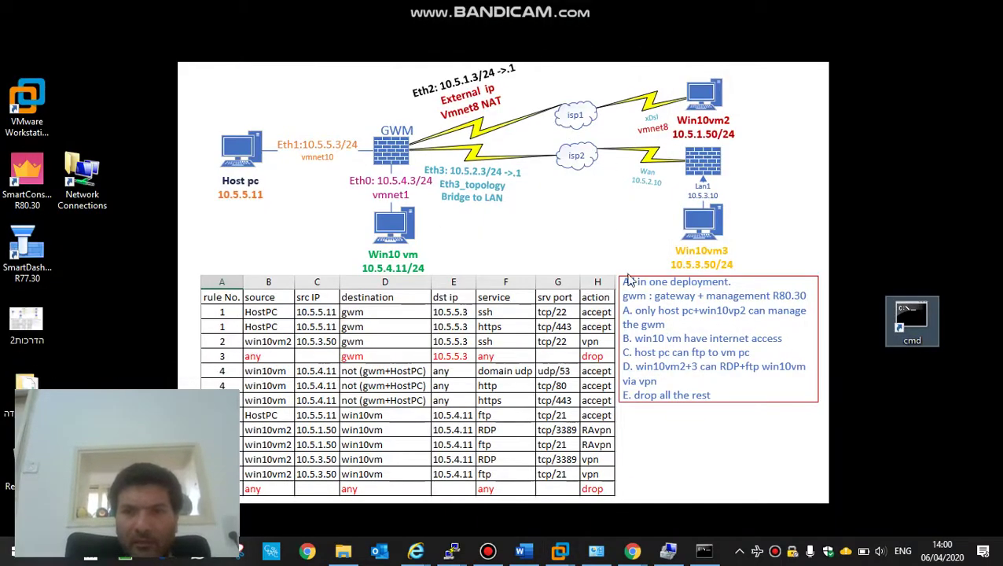
key(alt+Tab)
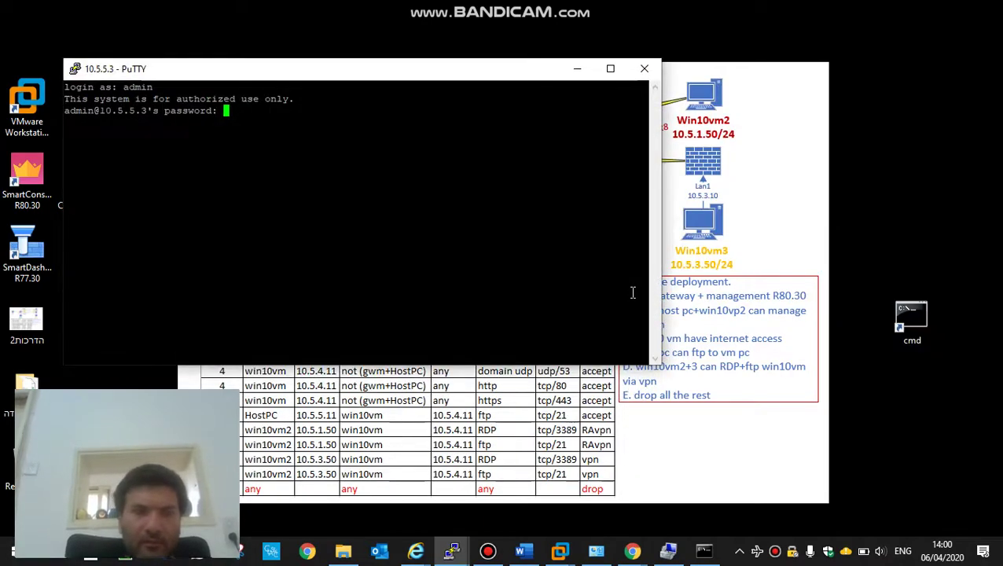
click(644, 69)
click(519, 327)
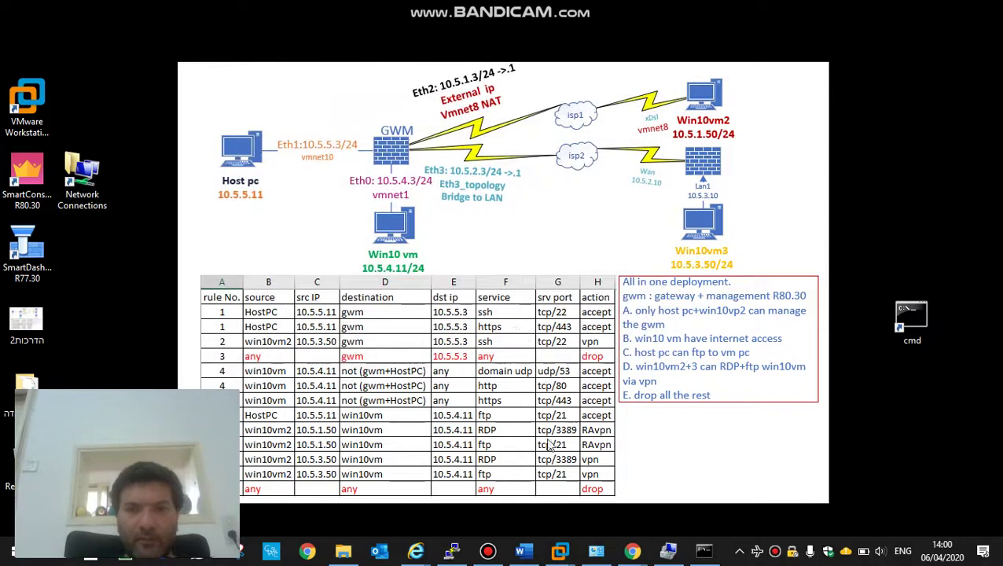
mouse_move(559, 551)
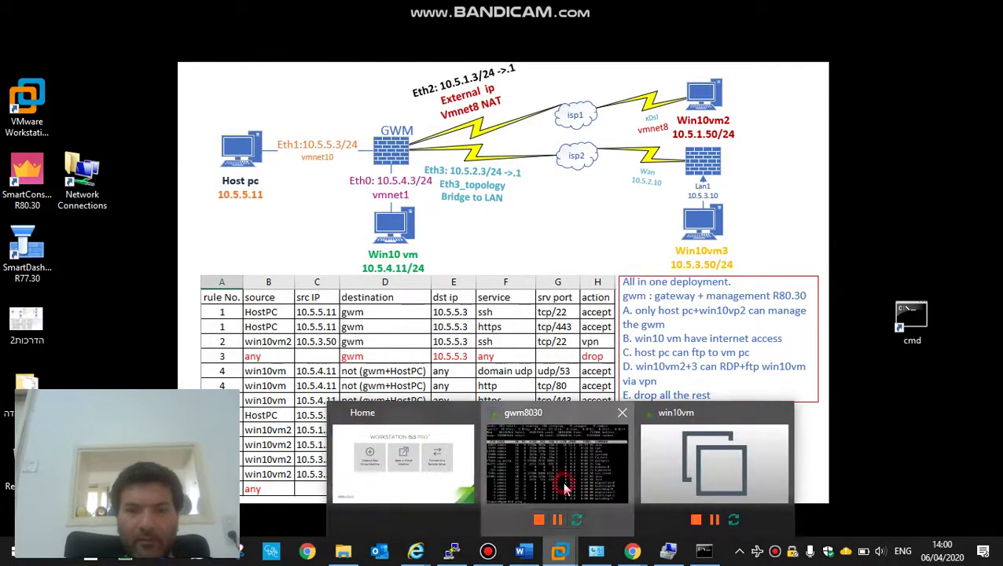
click(562, 484)
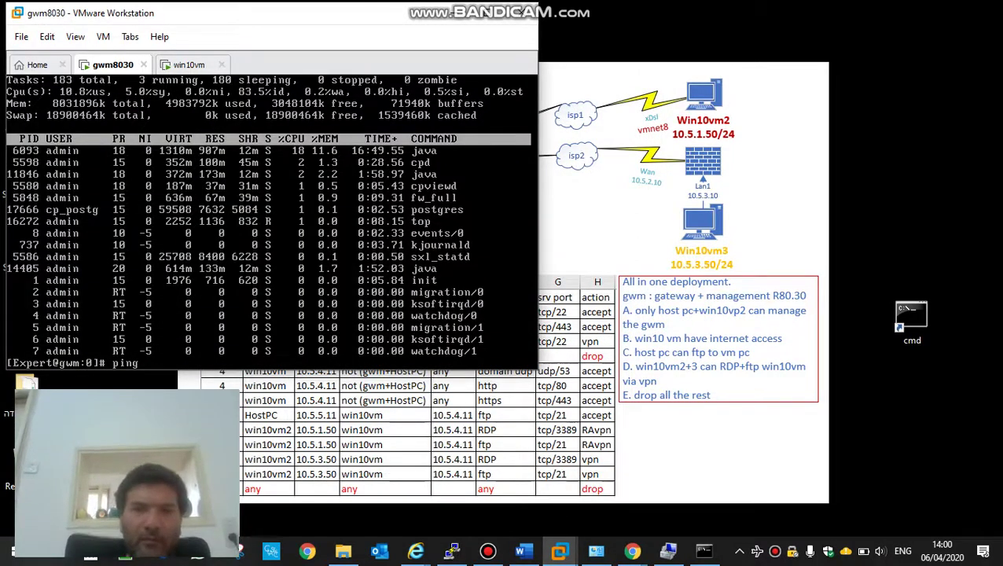
Ping 10.5.2.10 from the gateway, then check its ARP entry with 'arp -an 10.5.2.10'
text(10.5.2.10)
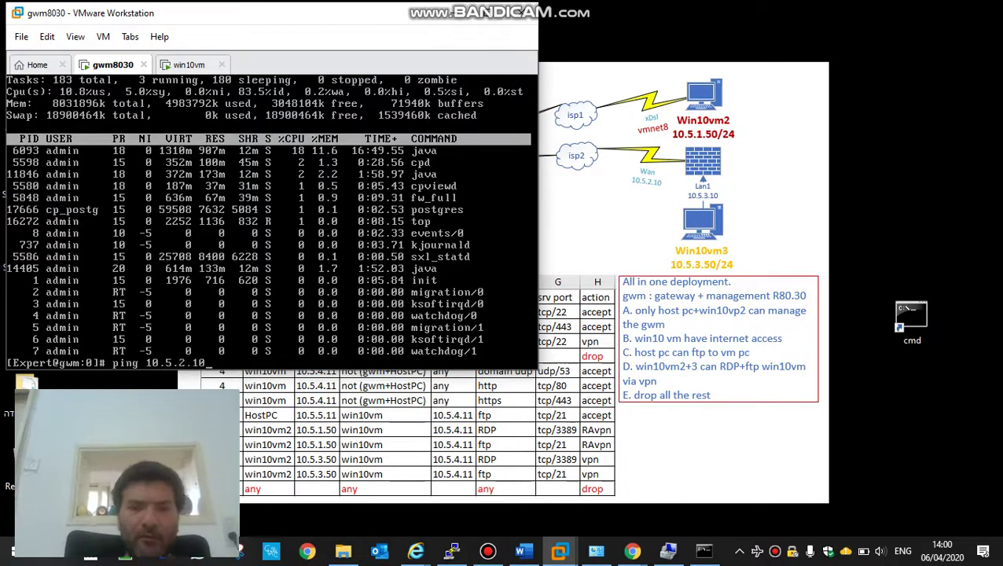
key(Return)
key(ctrl+c)
text(ar)
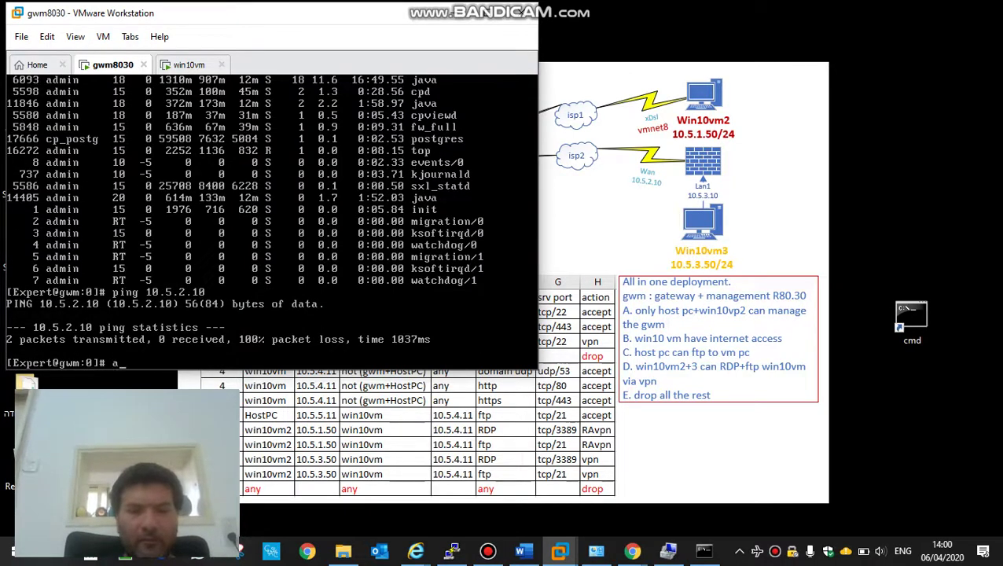
text(p -an 10.)
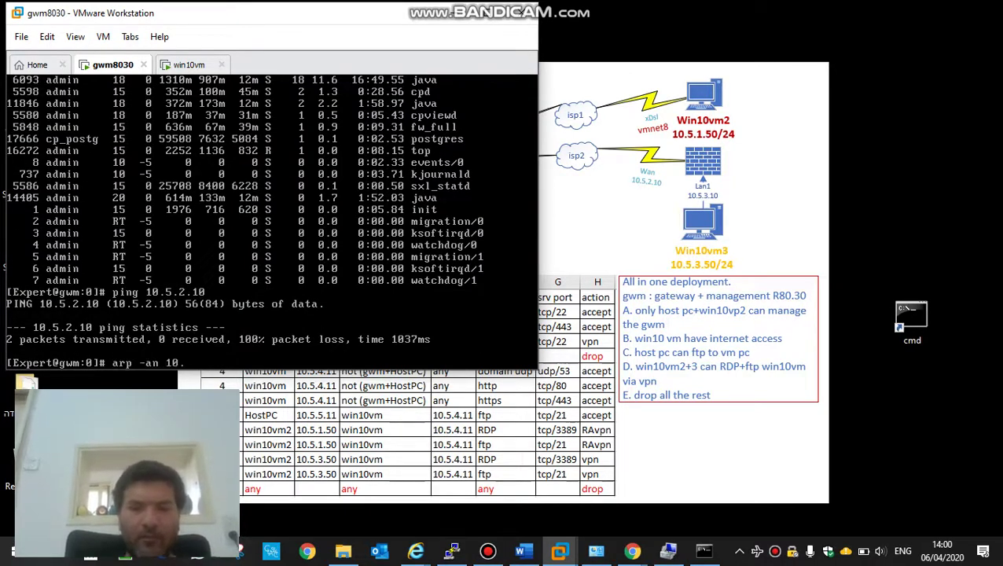
text(5.2.10)
key(Return)
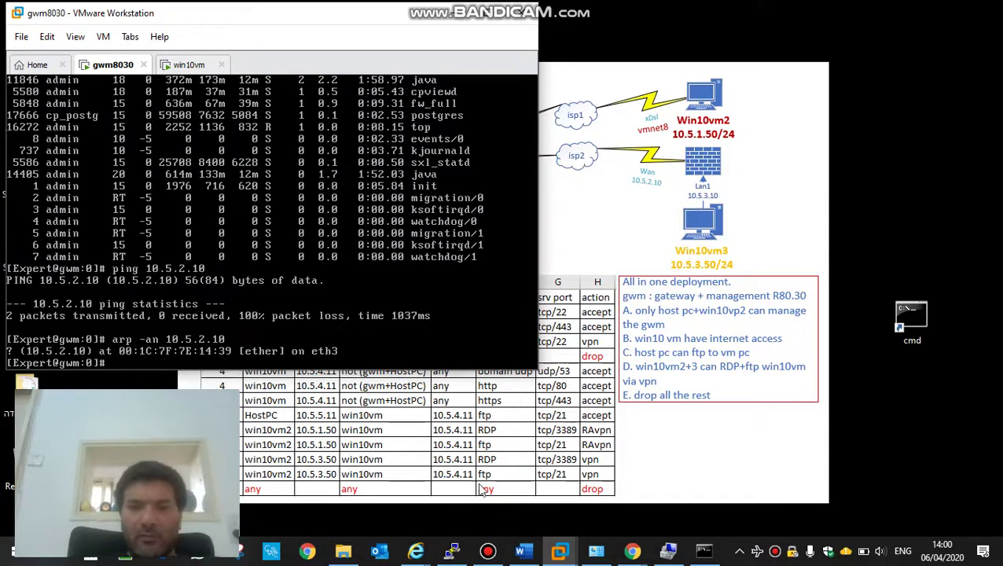
mouse_move(416, 551)
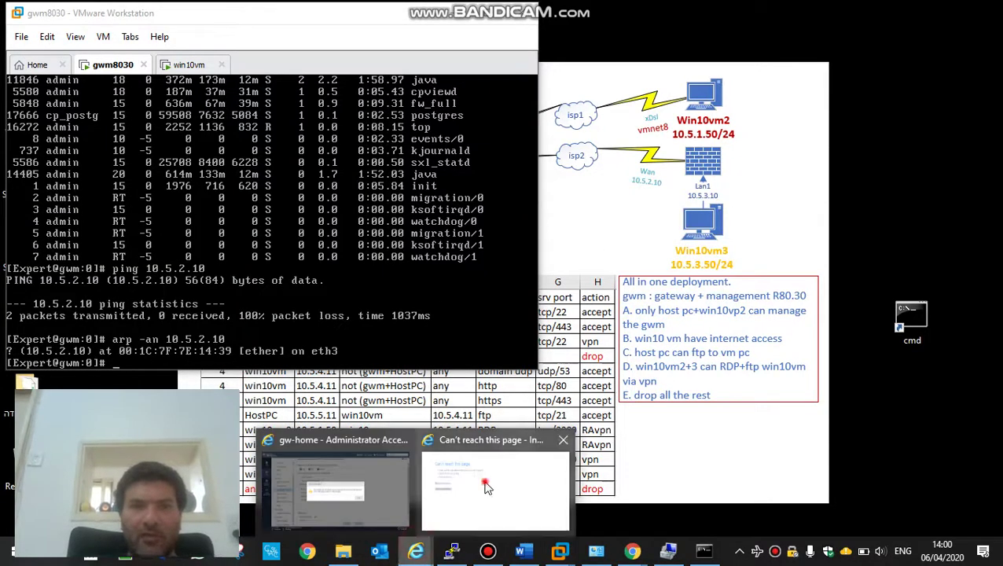
Bring the browser's gw-home tab forward and dismiss the connectivity error
click(482, 477)
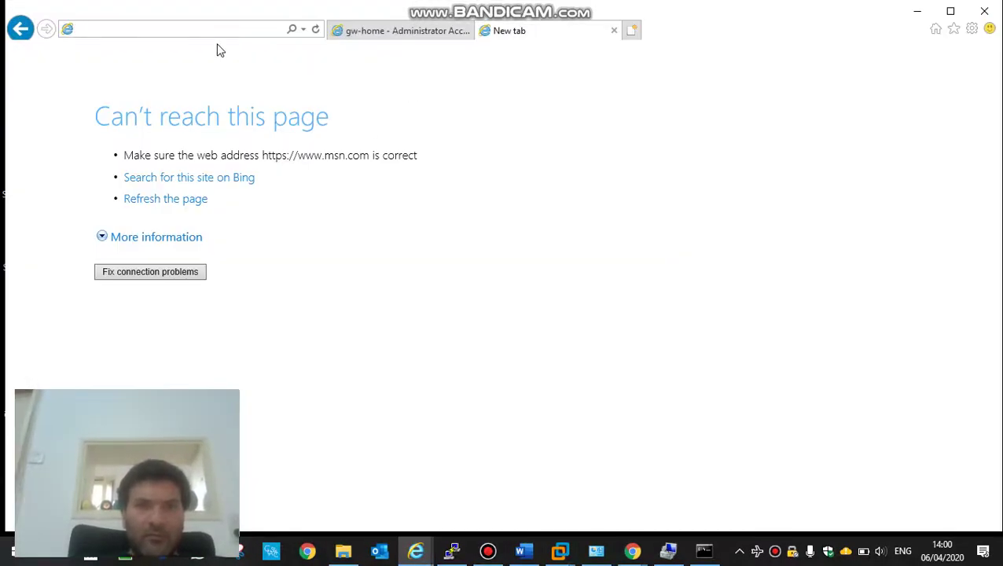
click(373, 31)
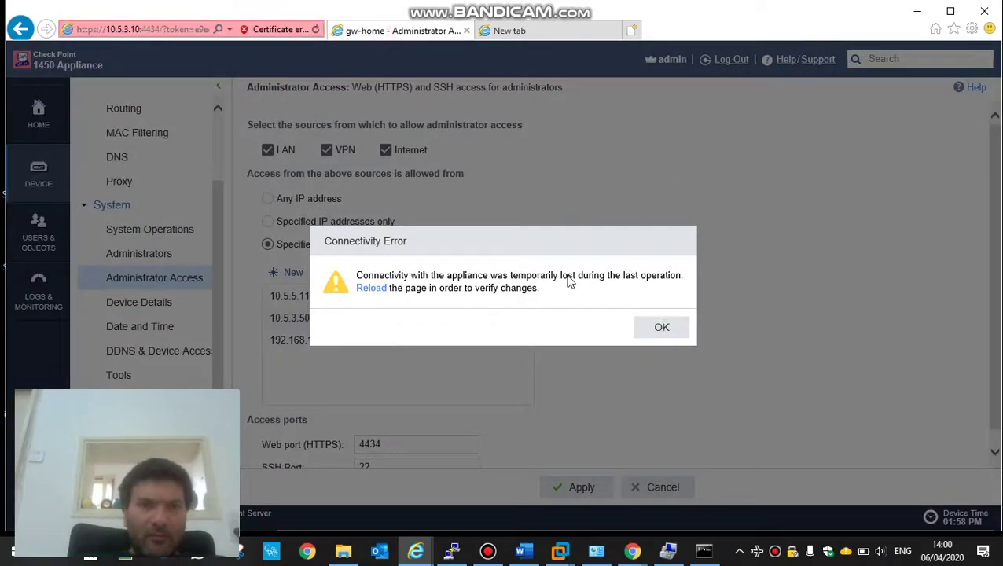
click(649, 330)
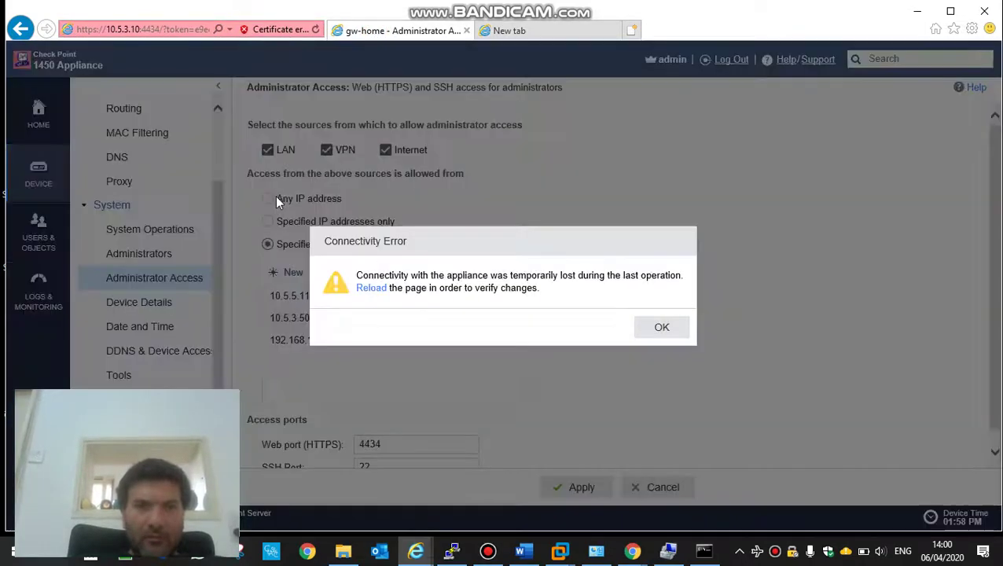
click(647, 330)
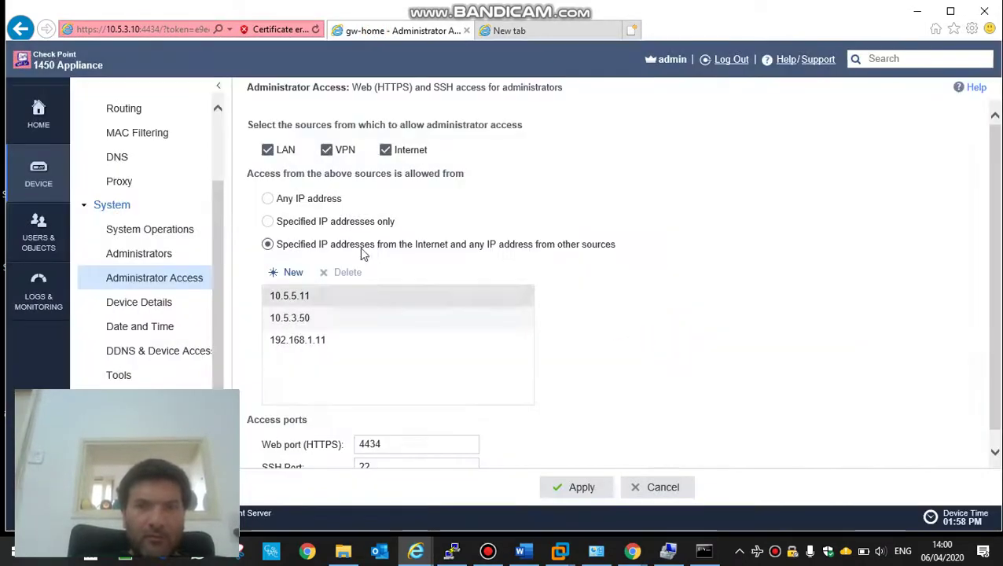
click(129, 32)
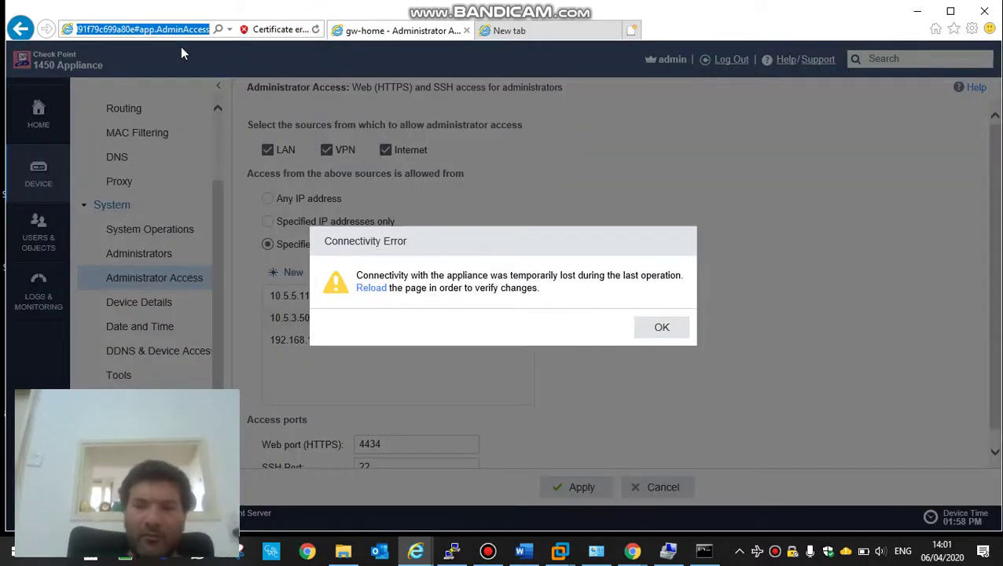
key(ctrl+Right)
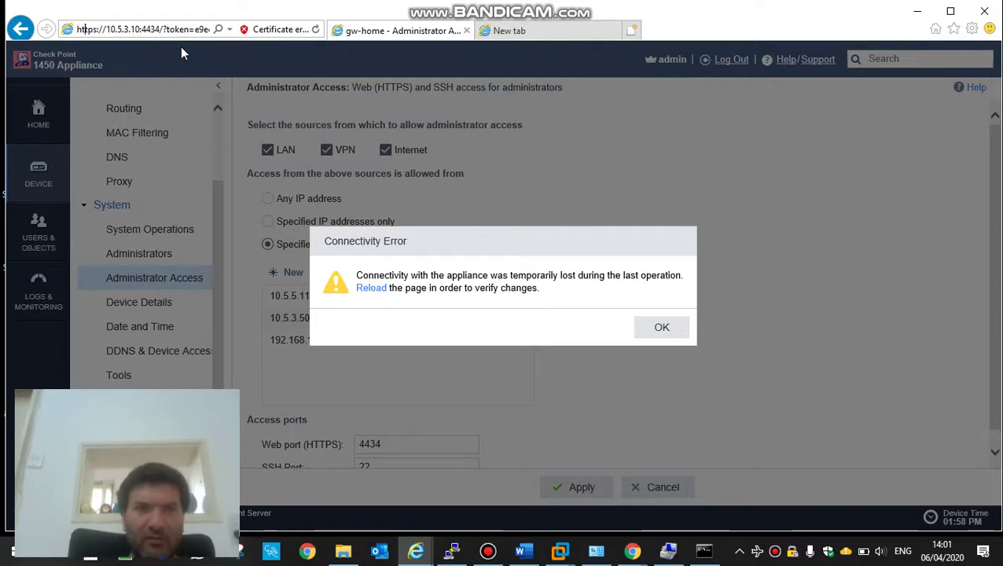
key(ctrl+Right)
key(ctrl+Right)
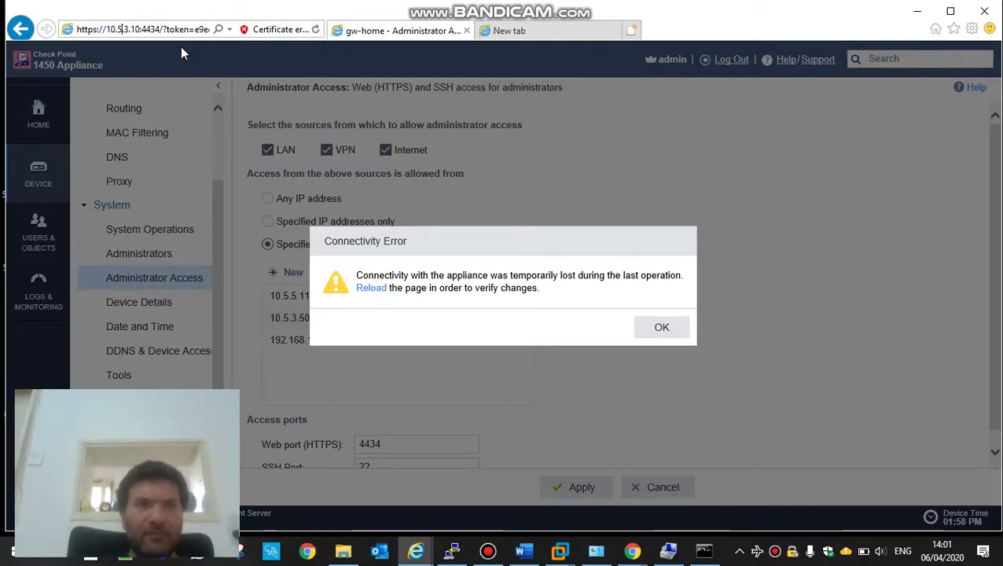
key(Delete)
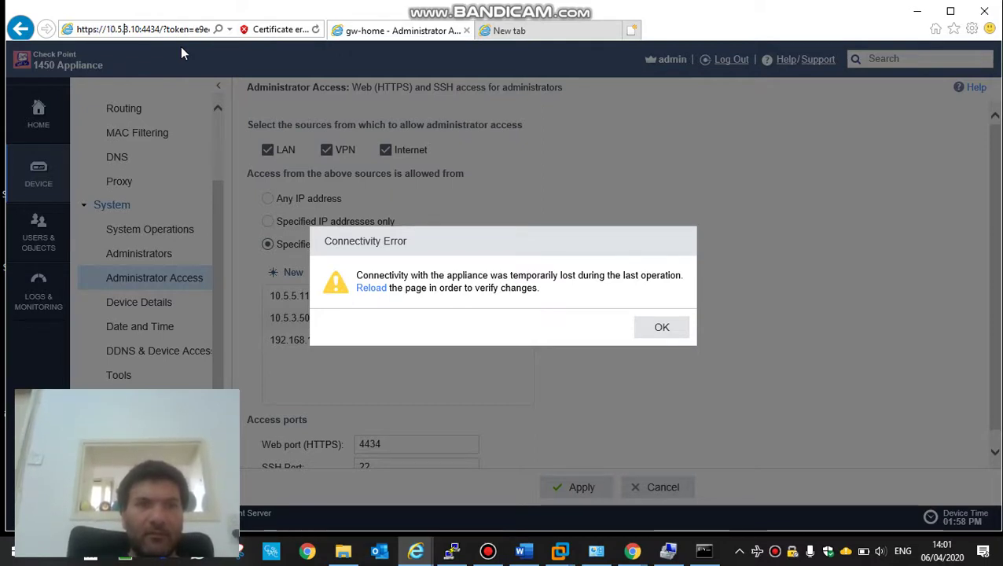
text(2)
key(ctrl+Right)
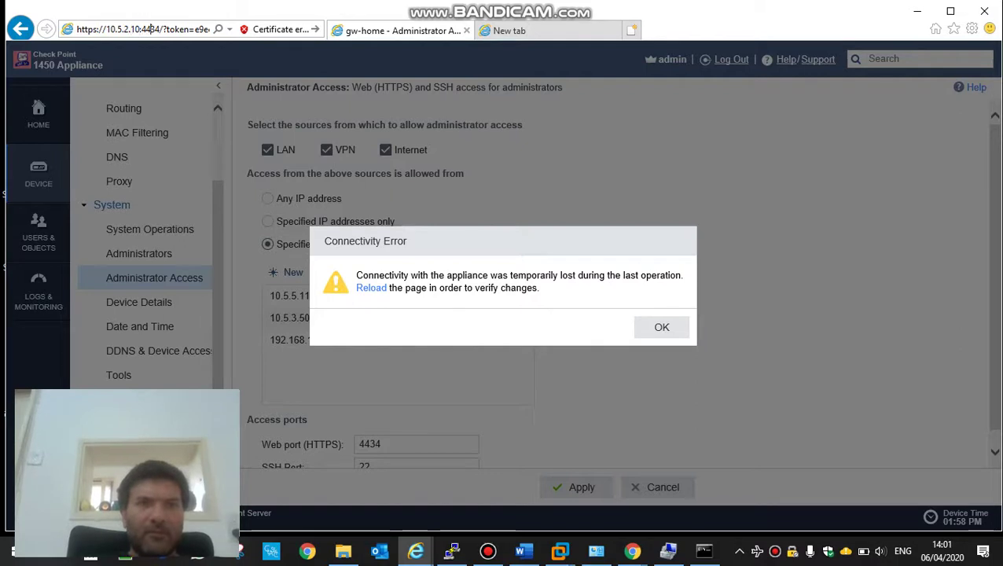
key(shift+End)
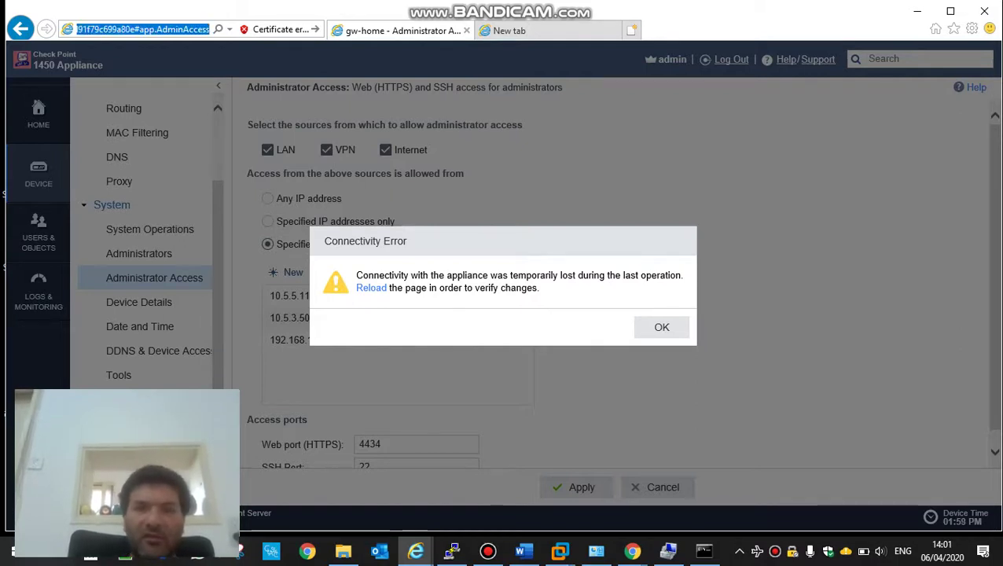
key(Delete)
key(Return)
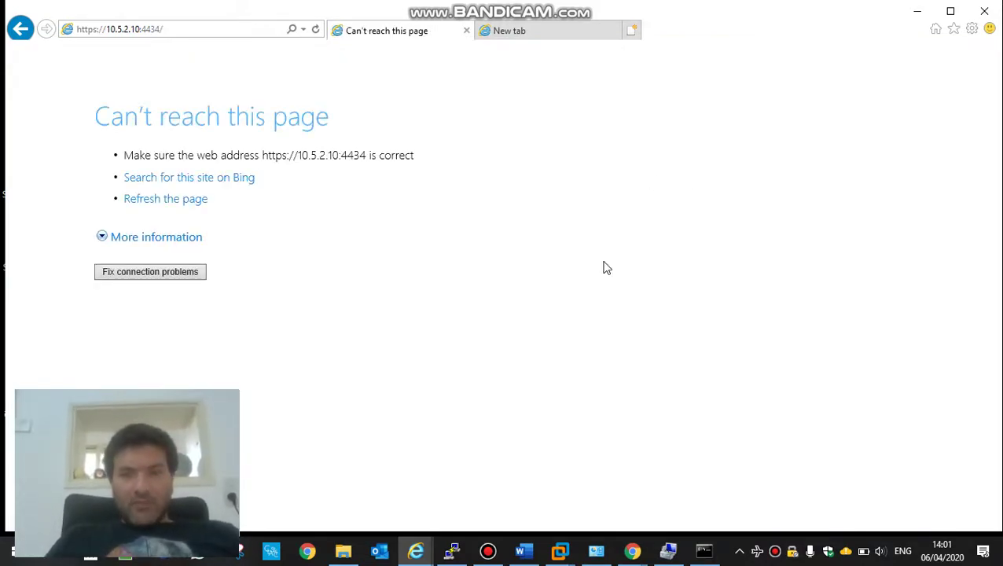
Launch SmartConsole R80.30 from the desktop and wait for its loading screen
key(super+d)
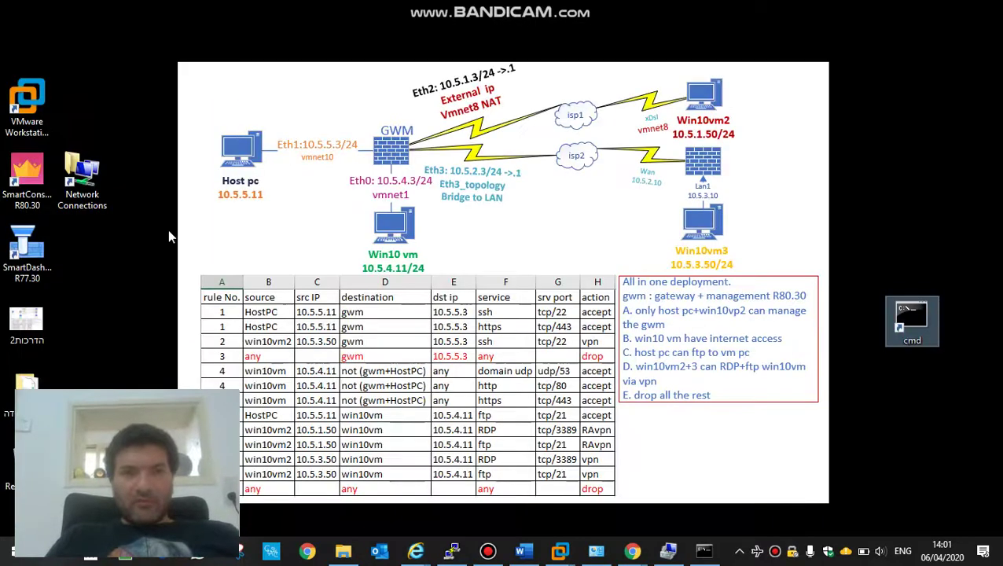
double_click(28, 179)
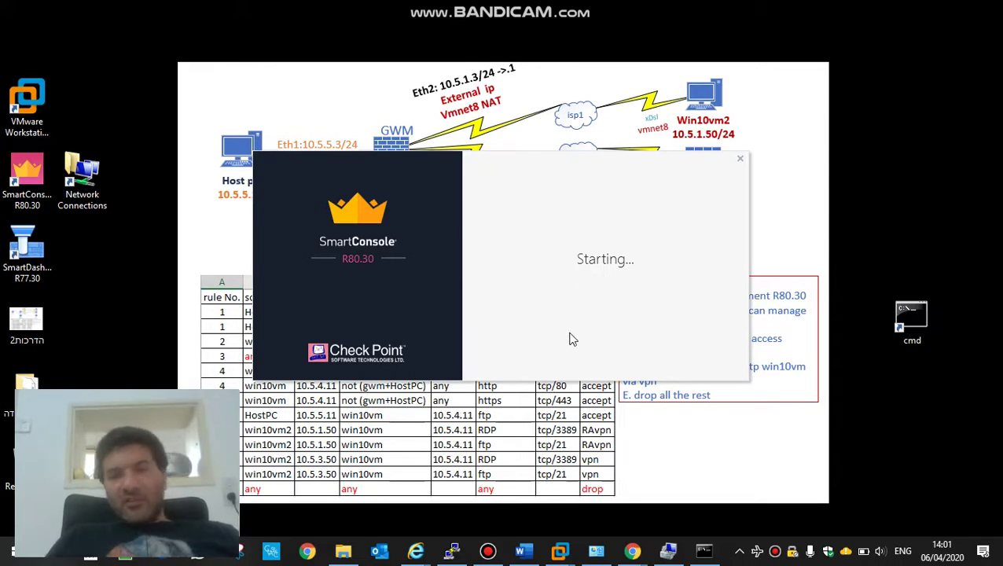
click(488, 551)
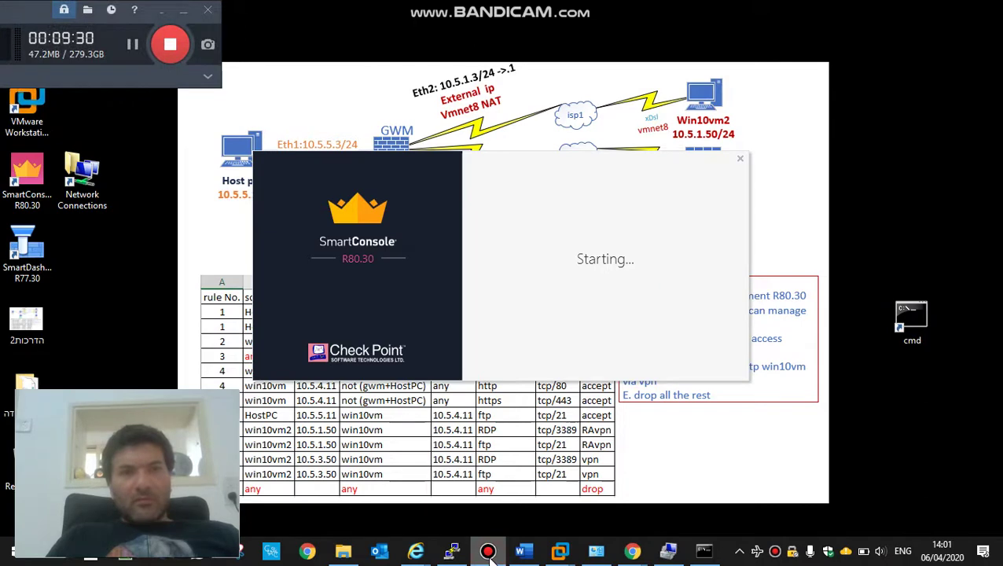